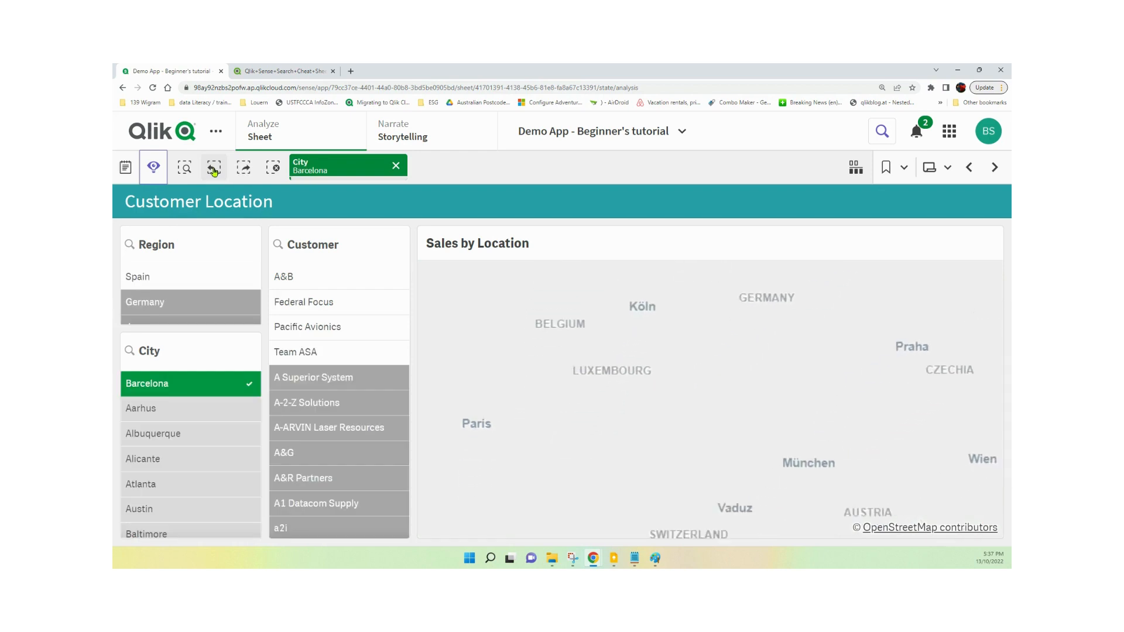
- Open the selection options for the City filter and select the excluded cities
left_click(313, 170)
left_click(321, 205)
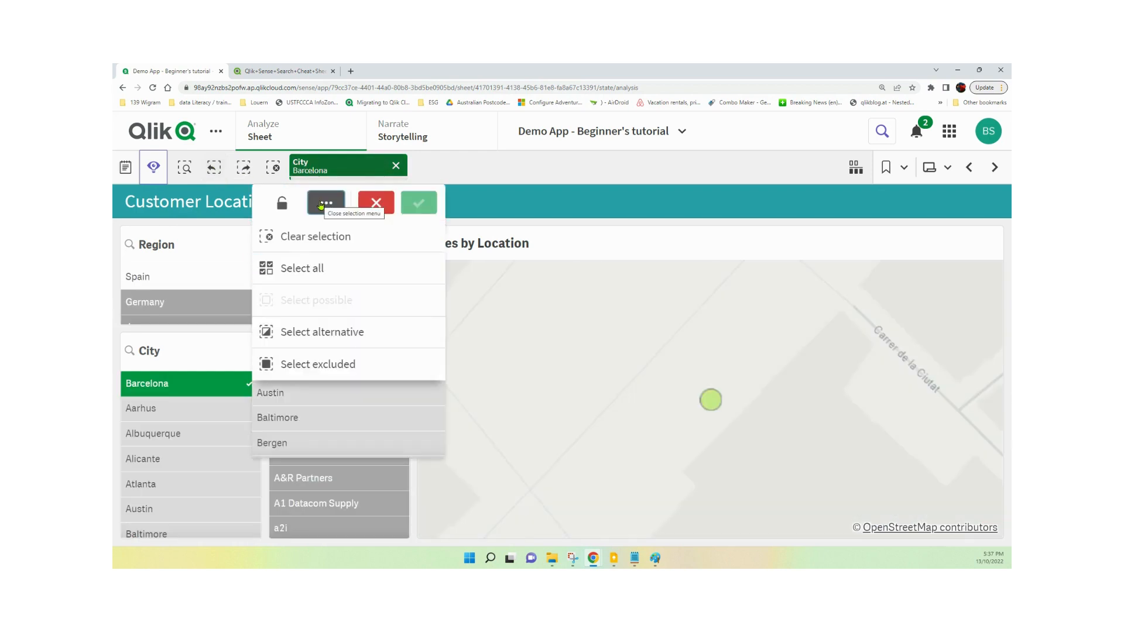
left_click(309, 361)
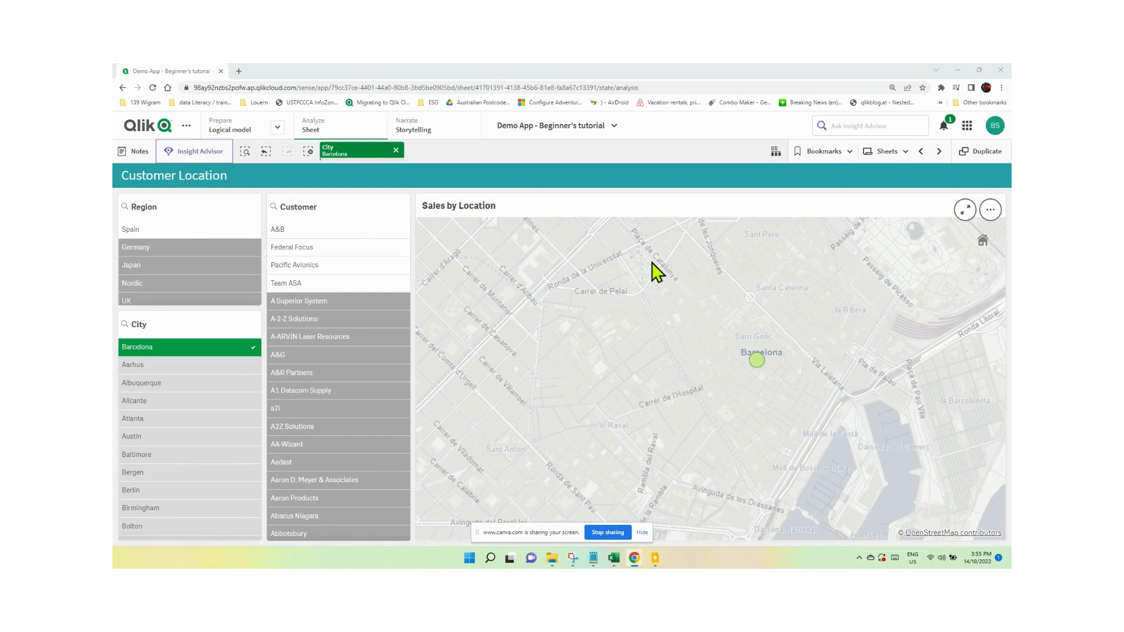
- Open the selections tool and search the dimensions and fields for "manager"
left_click(776, 156)
left_click(775, 154)
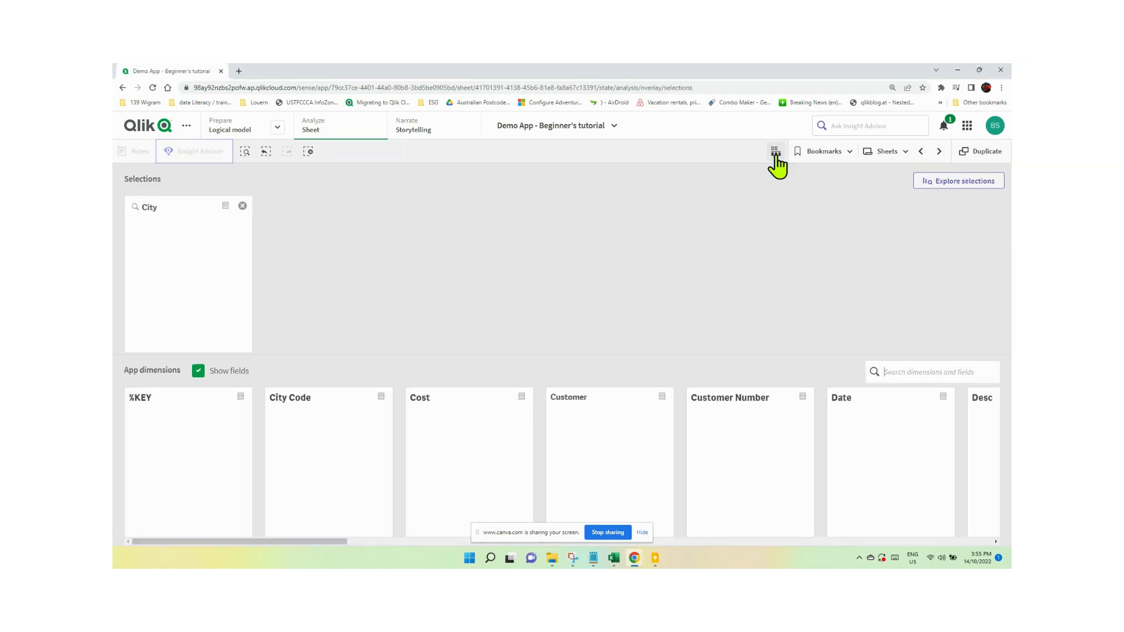
left_click(899, 374)
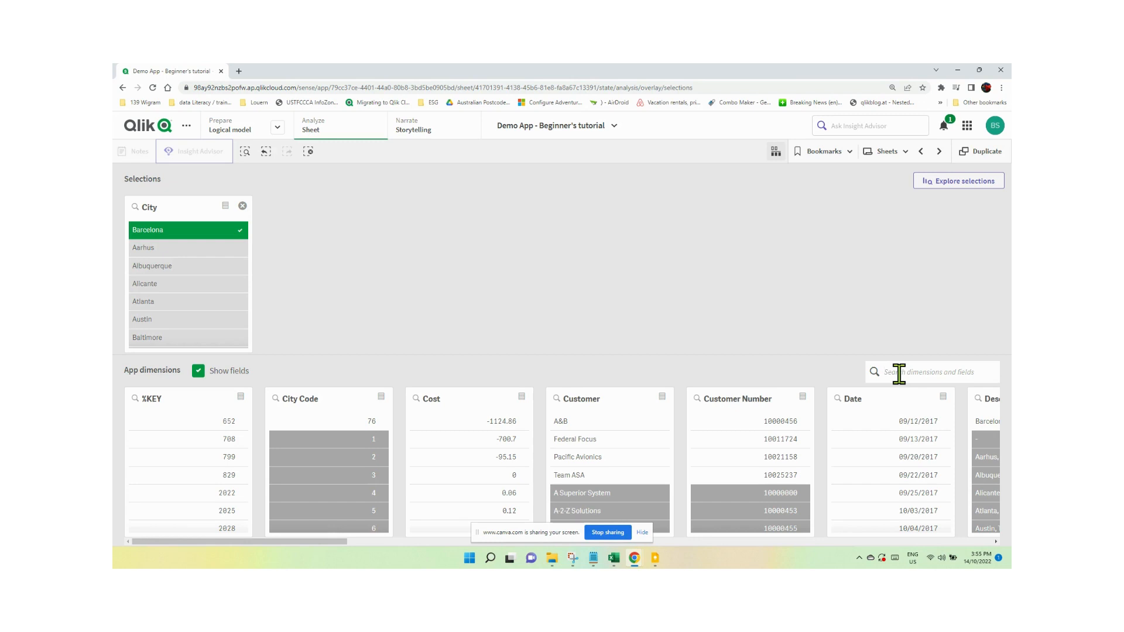
type("manager")
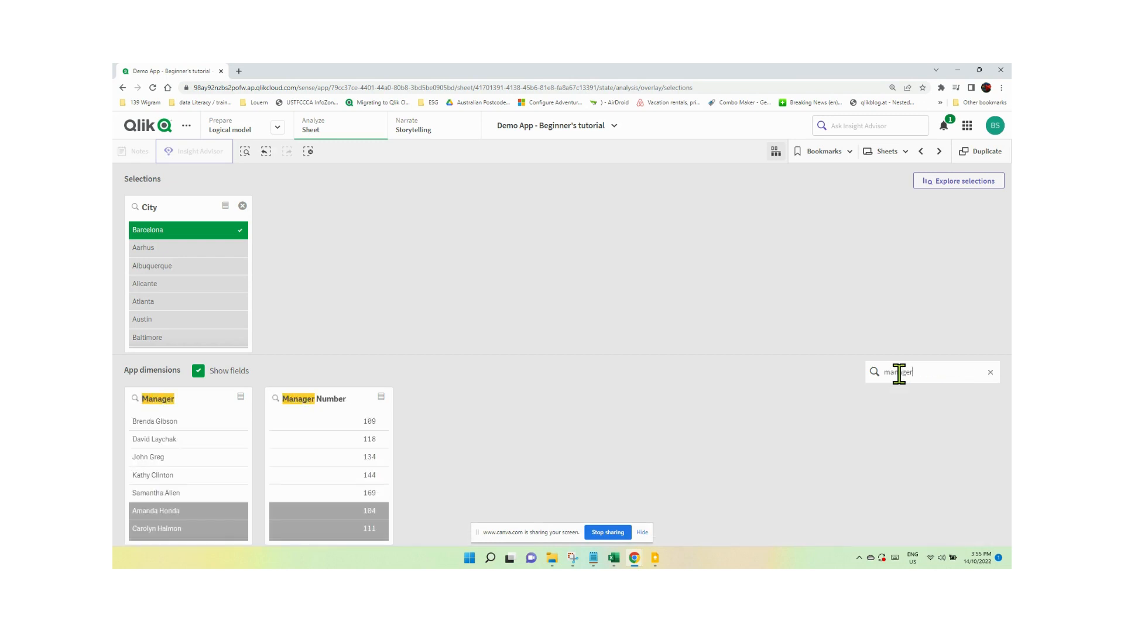
- Select the second person listed in the Manager field, confirm the selection, and return to the sheet
left_click(144, 440)
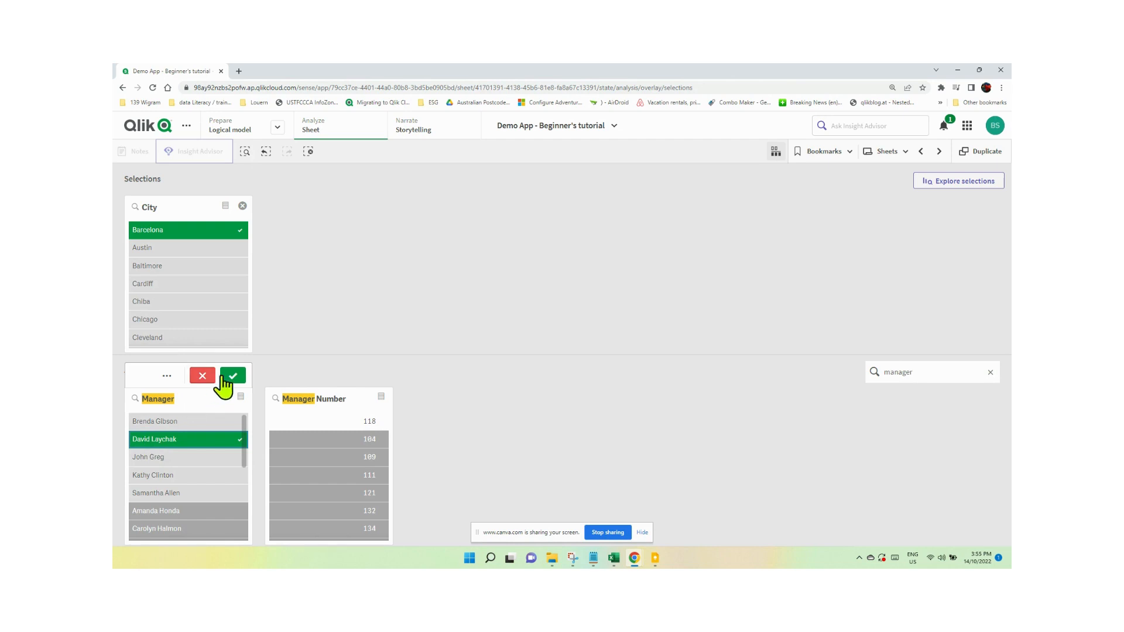
left_click(233, 376)
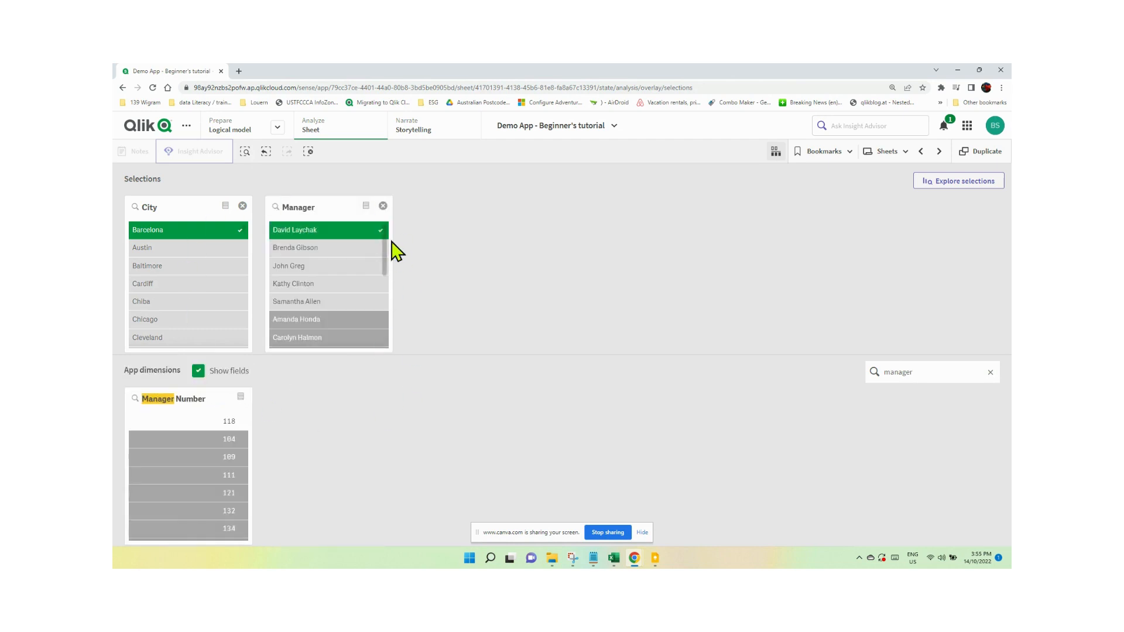
left_click(776, 152)
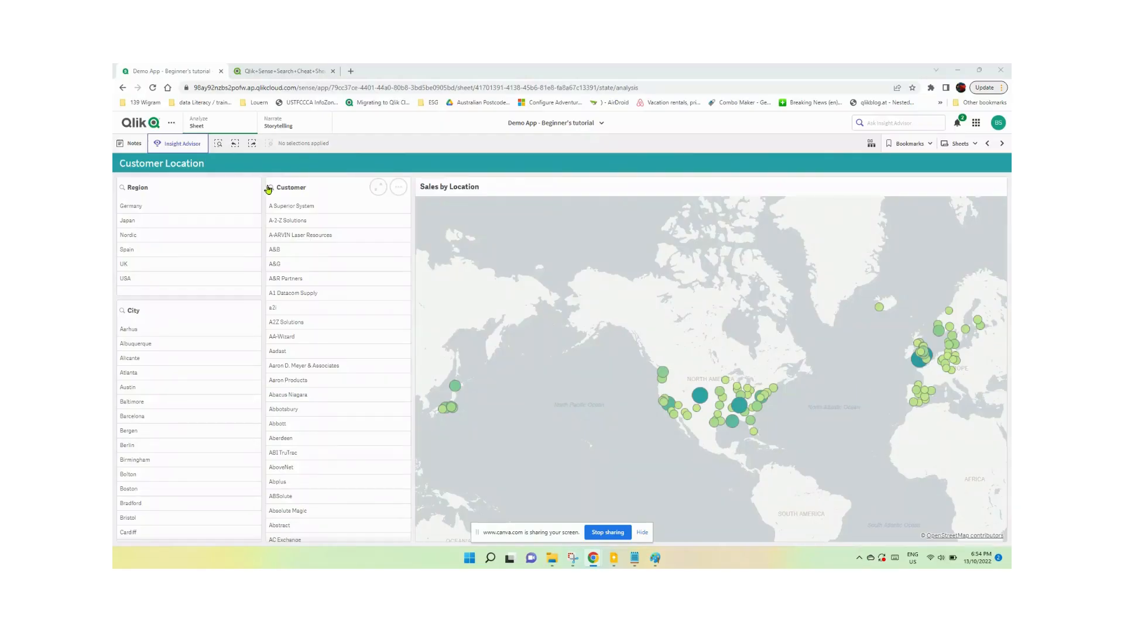
left_click(873, 145)
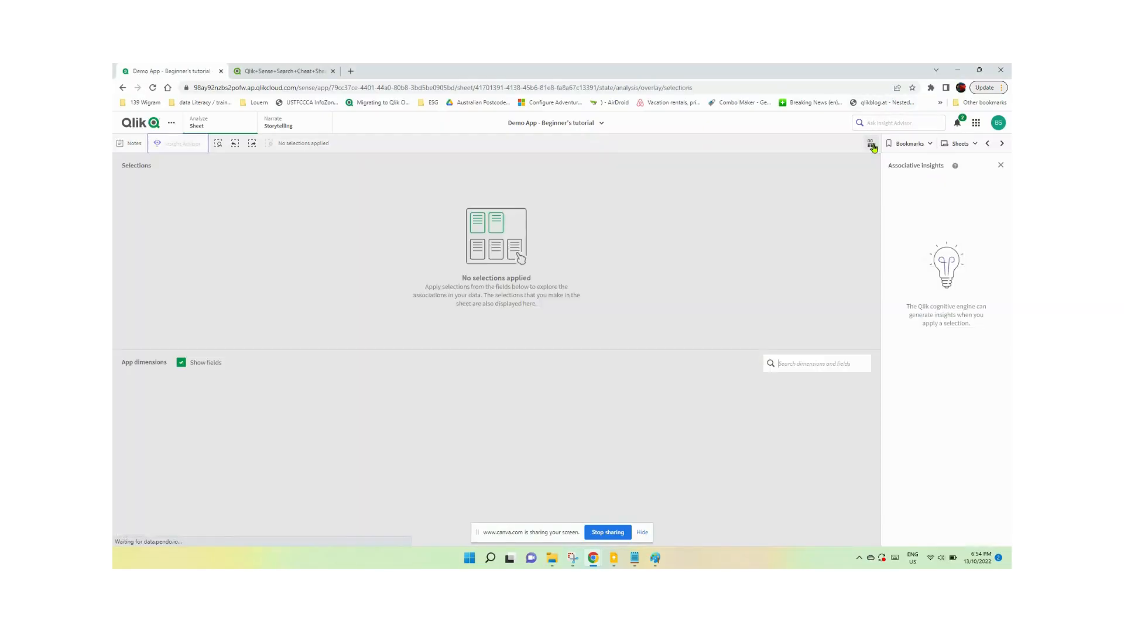
left_click(873, 145)
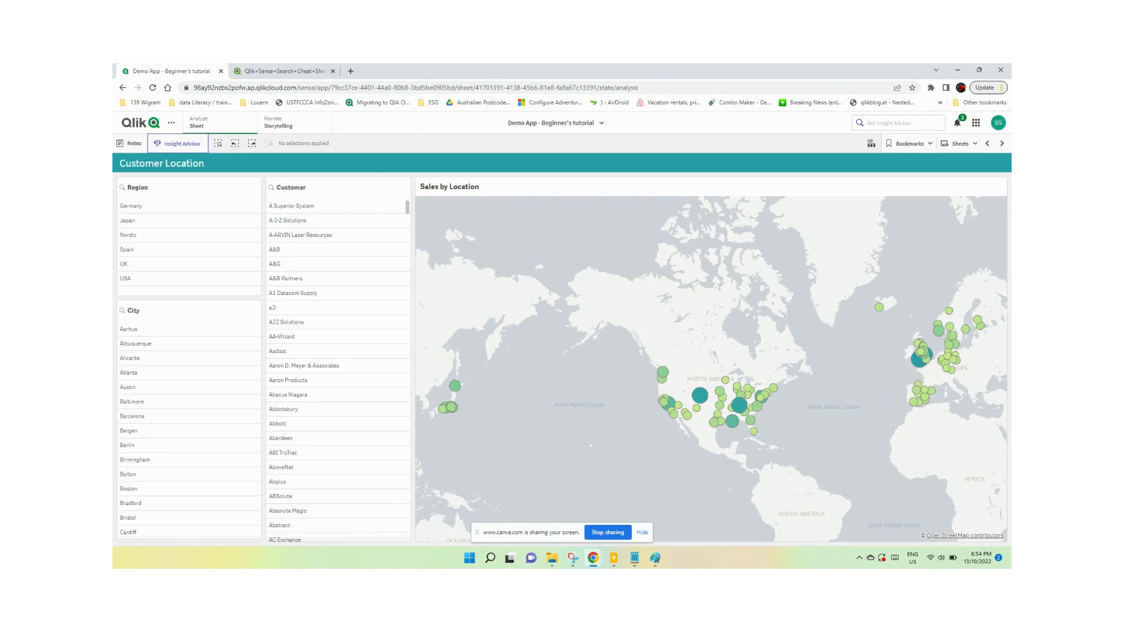
- Search the Customer list on the Customer Location sheet for "food inc"
left_click(272, 188)
left_click(272, 190)
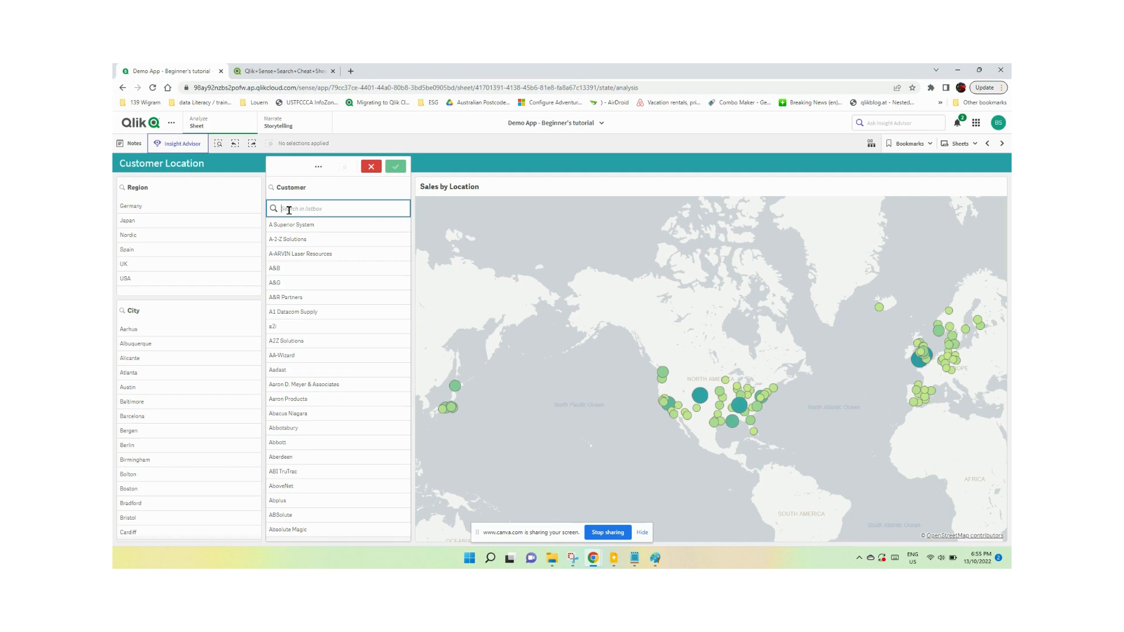
type("fd")
type("oo")
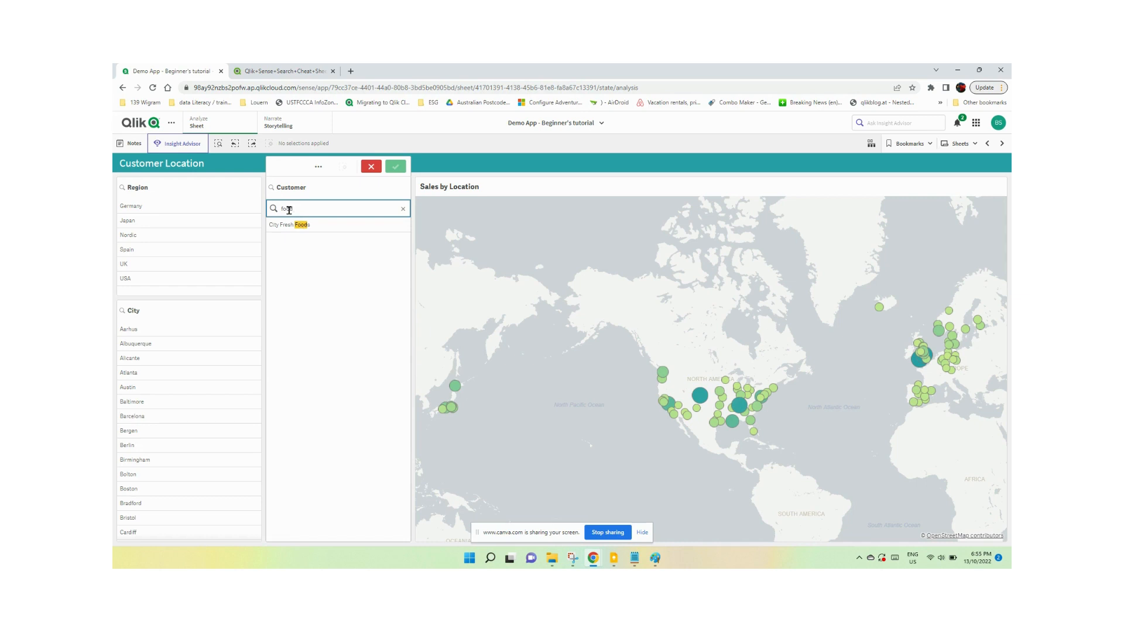
type("d inc")
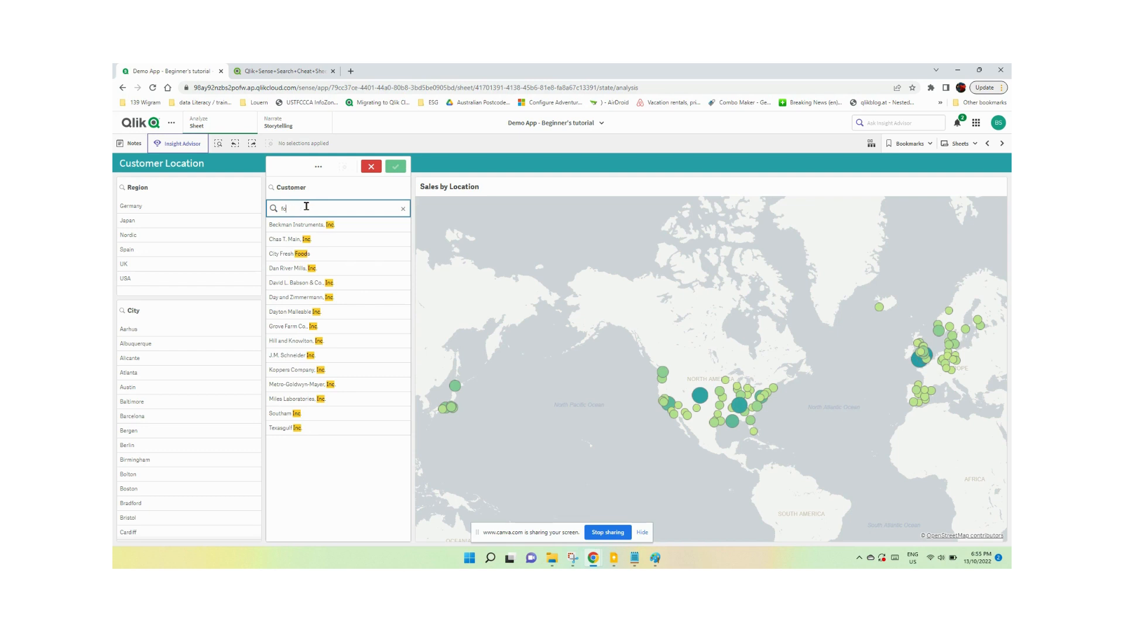
- Replace the Customer list's search text with "Comp"
key("BackSpace")
key("BackSpace")
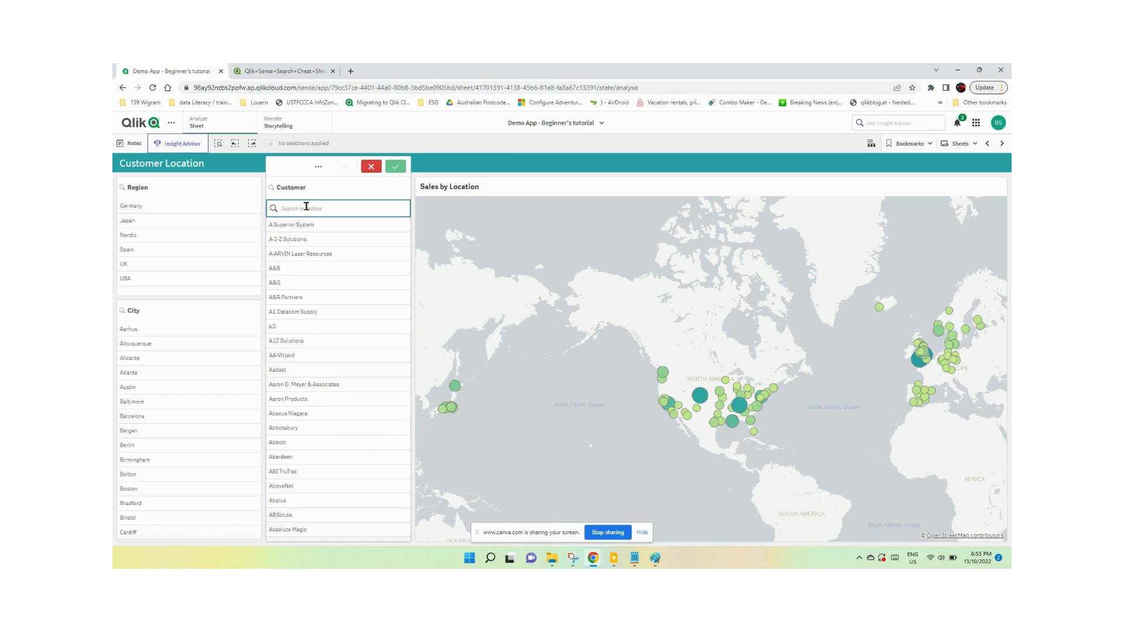
type("Comp")
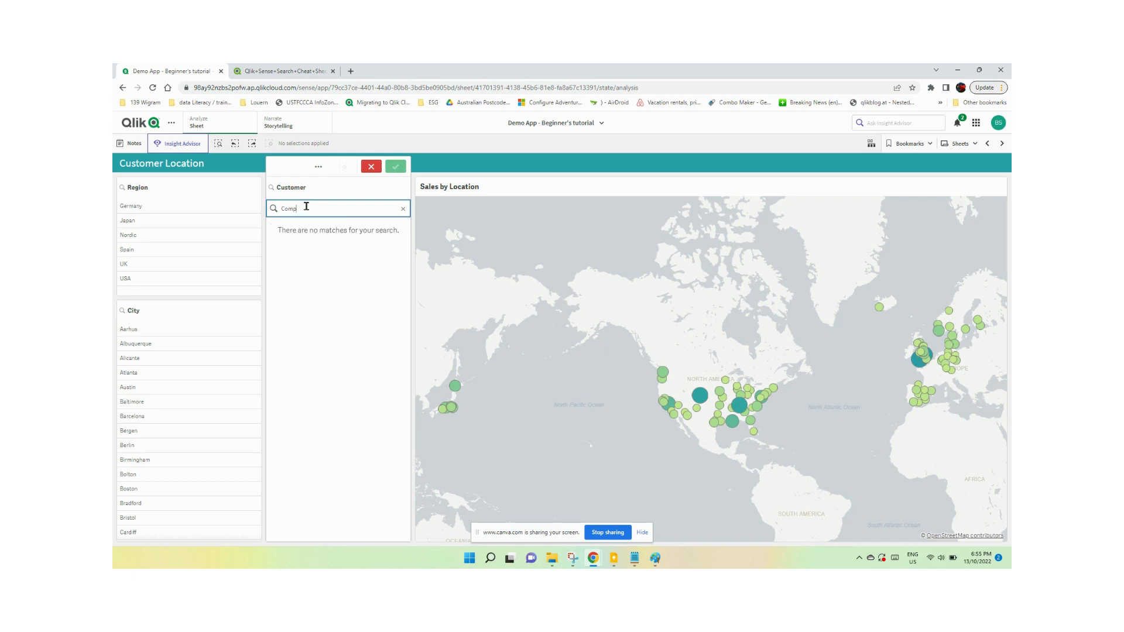
- Replace the Customer list's search text with an opening double quote followed by Compa
key("BackSpace")
key("BackSpace")
key("BackSpace")
key("BackSpace")
type("\"")
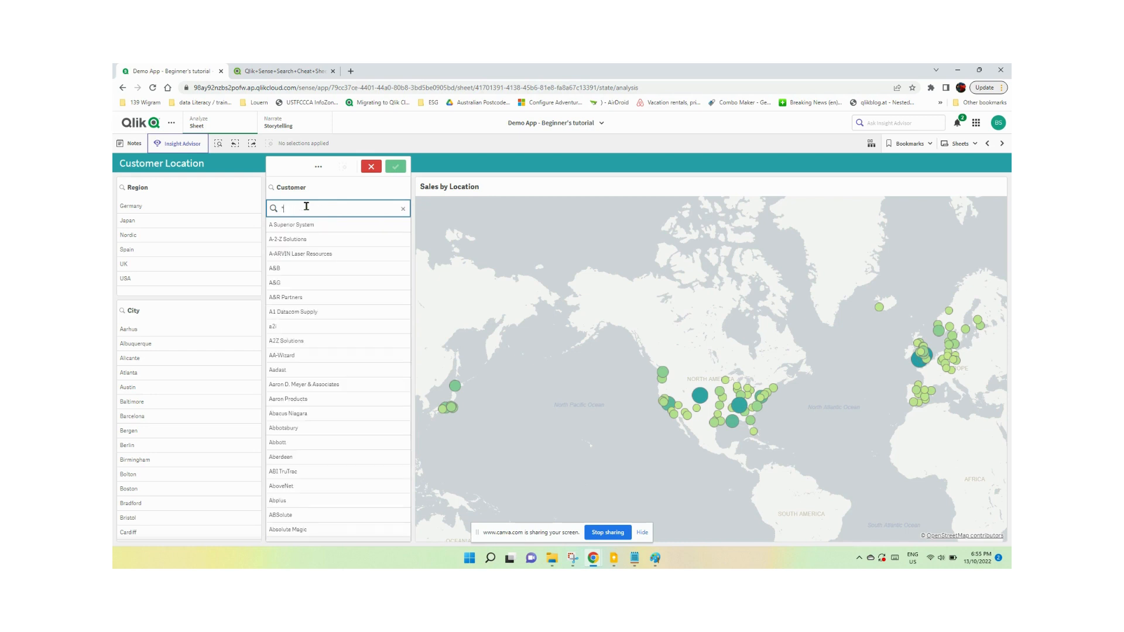
type("Compa")
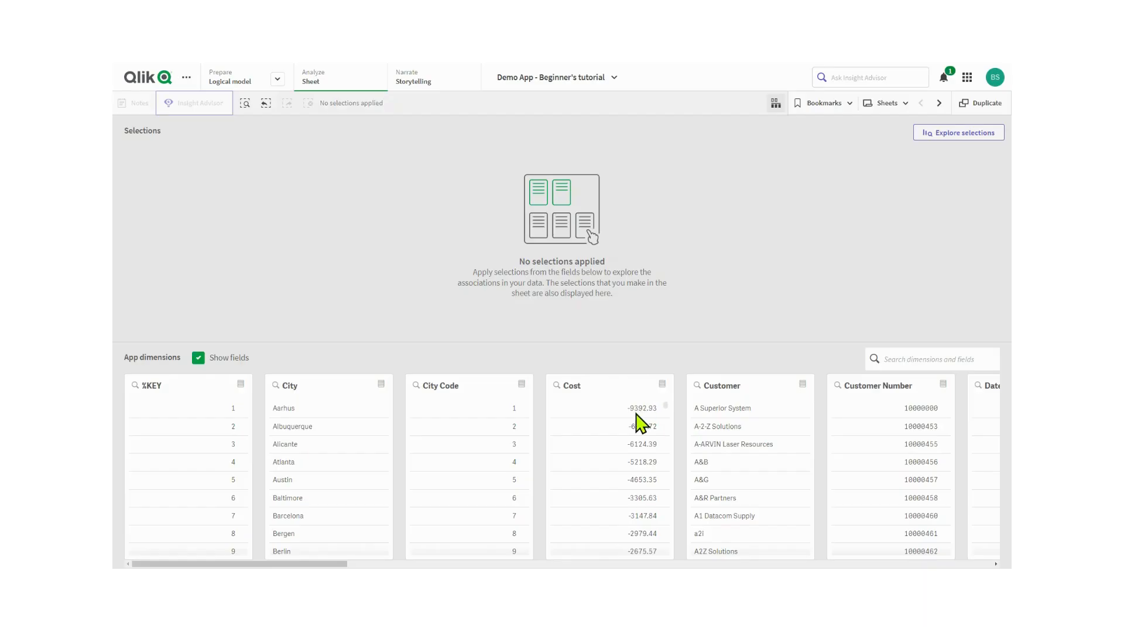
- Search the Cost field for "<=0", select all matching values, and cancel the selection
left_click(558, 387)
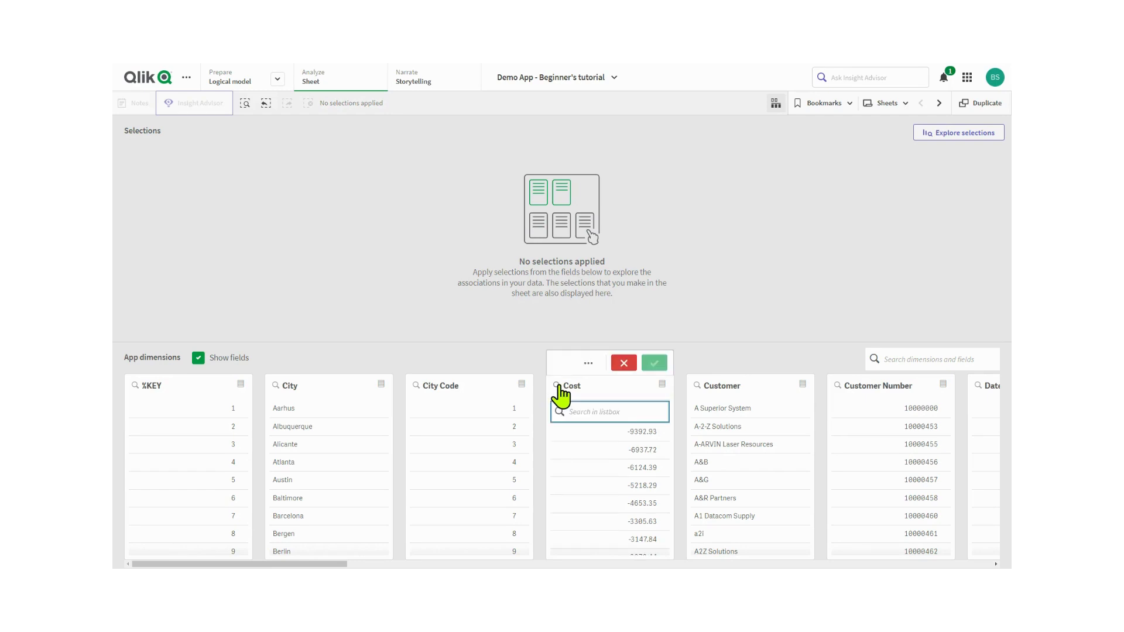
type("<=")
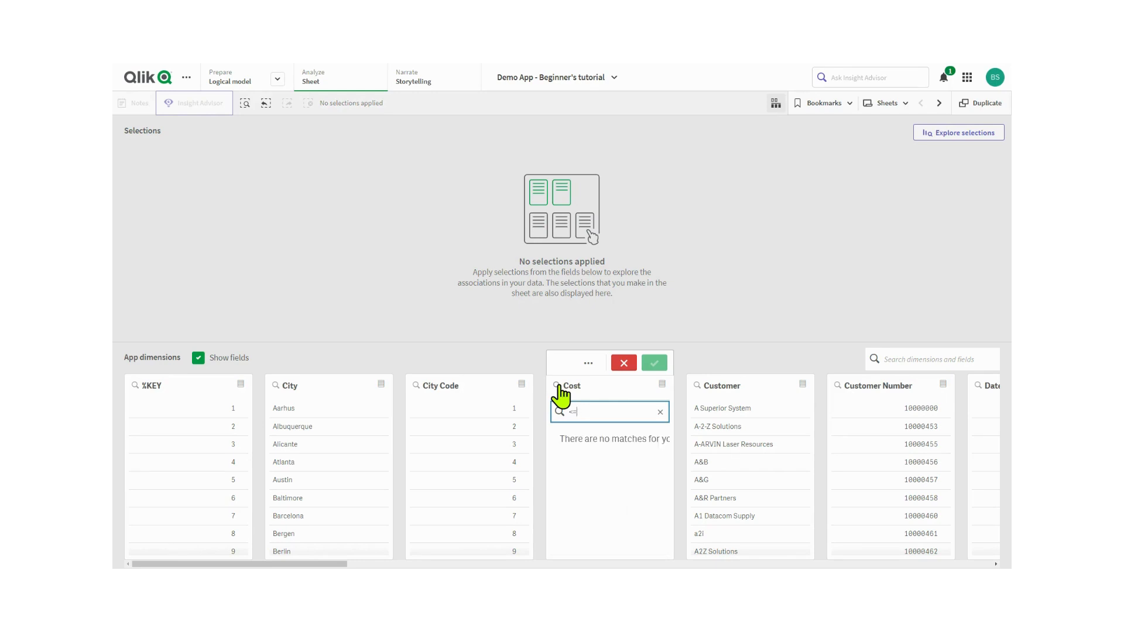
type("0")
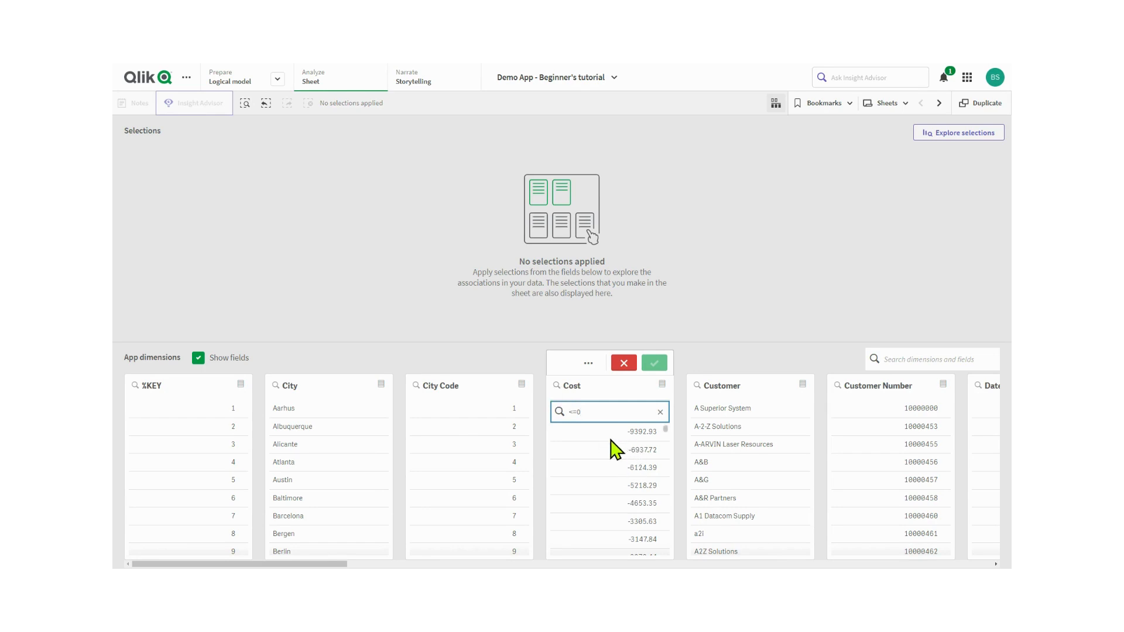
key("Return")
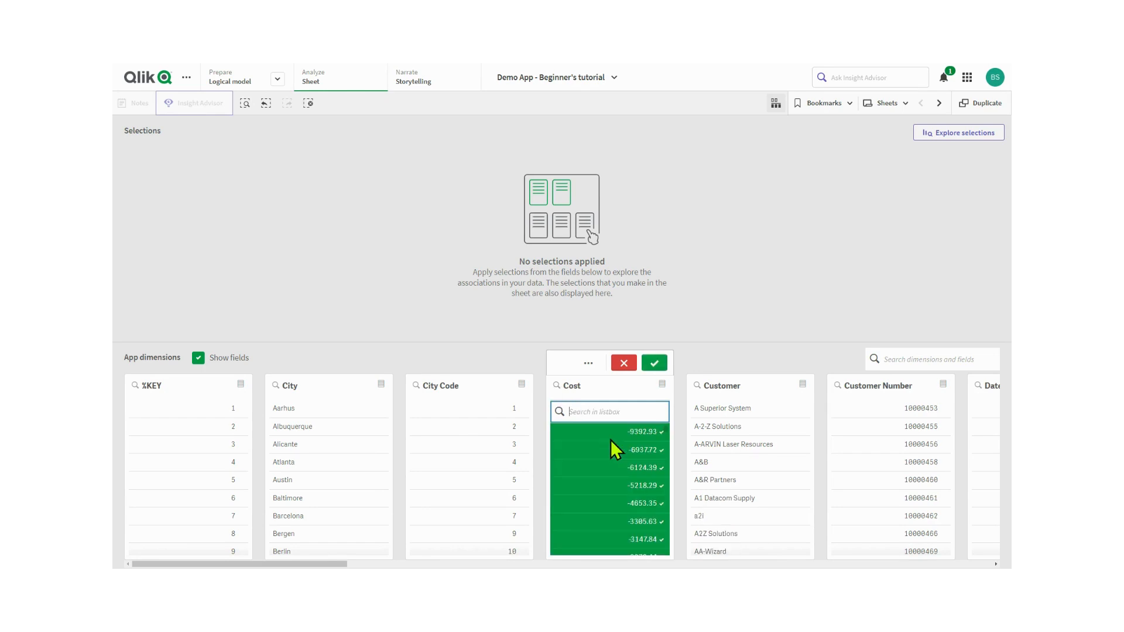
left_click(624, 363)
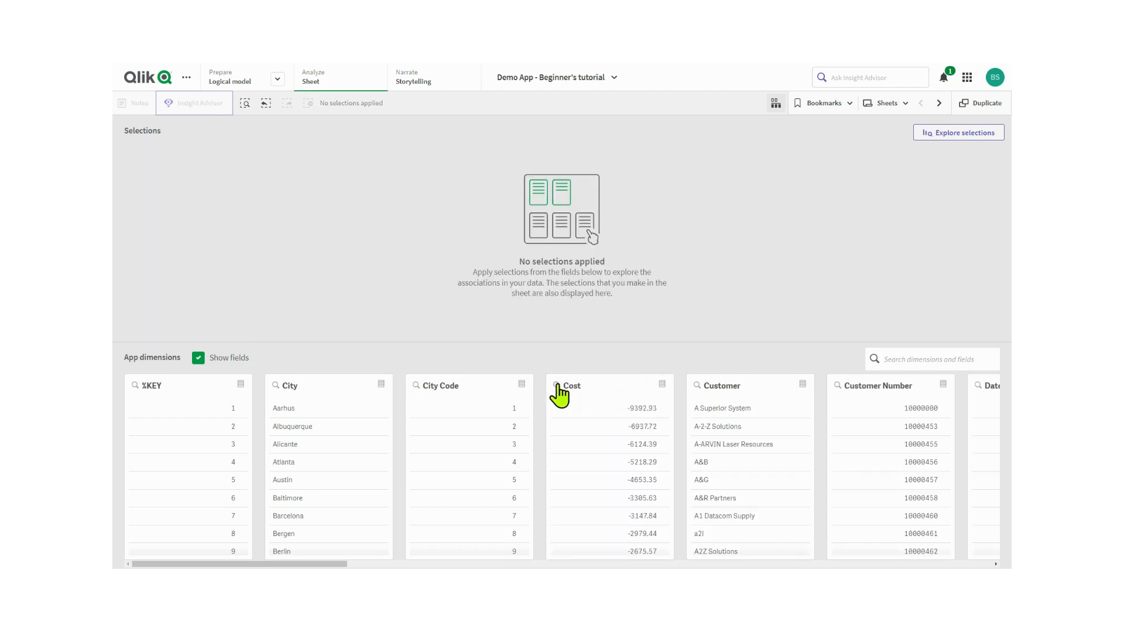
- Search the Cost field for ">1000<=2000", select all matching values, and cancel the selection
left_click(563, 392)
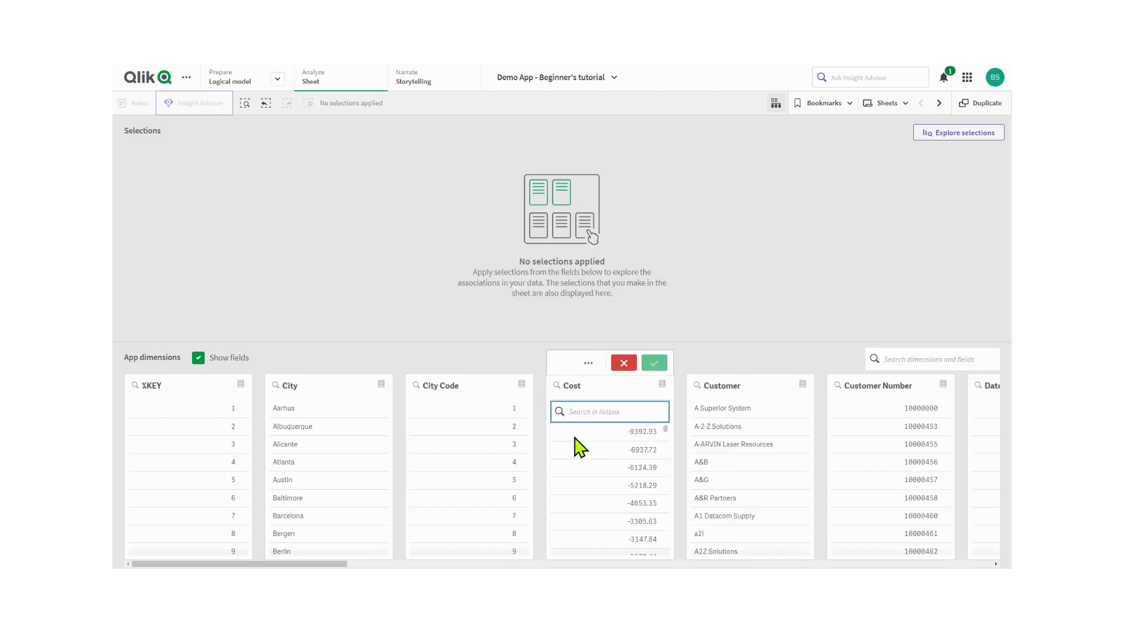
type(">1000<=2000")
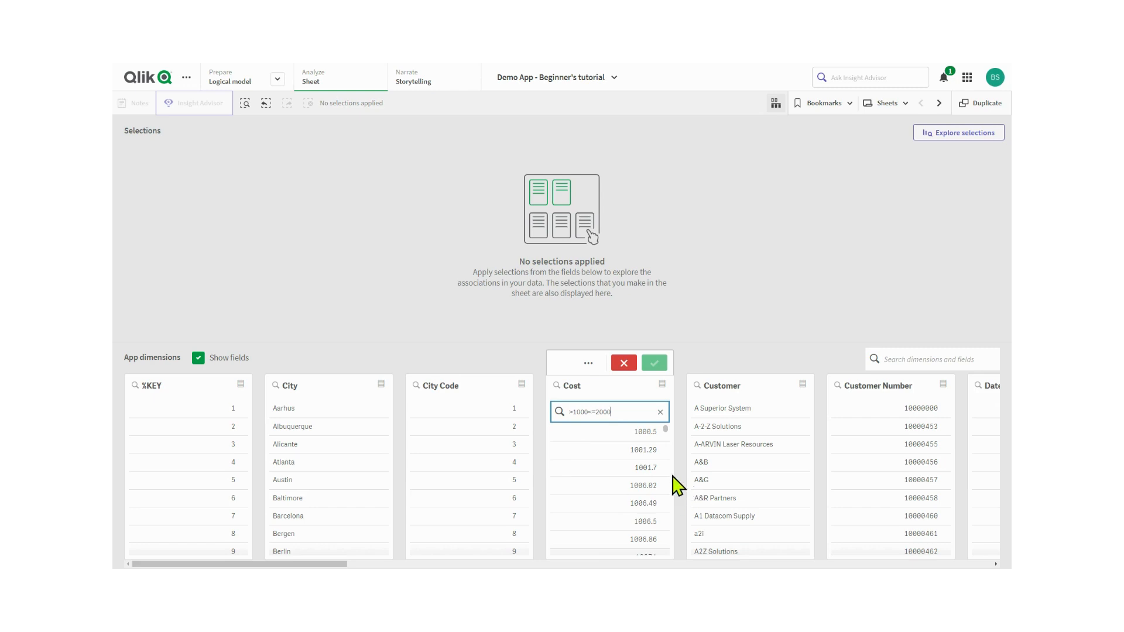
key("Return")
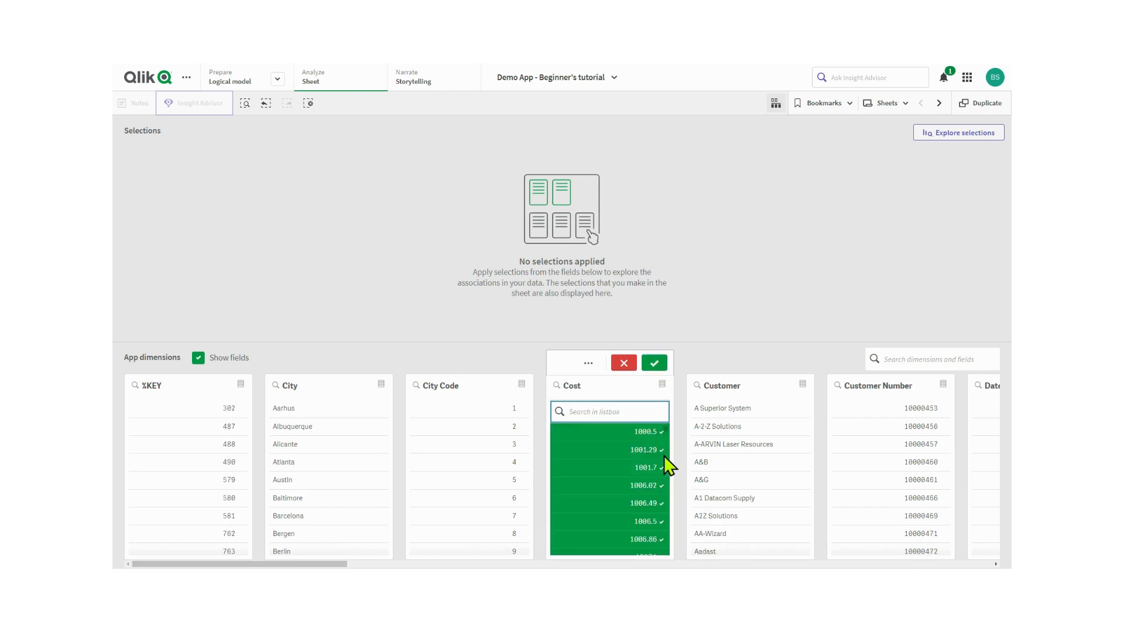
left_click(624, 363)
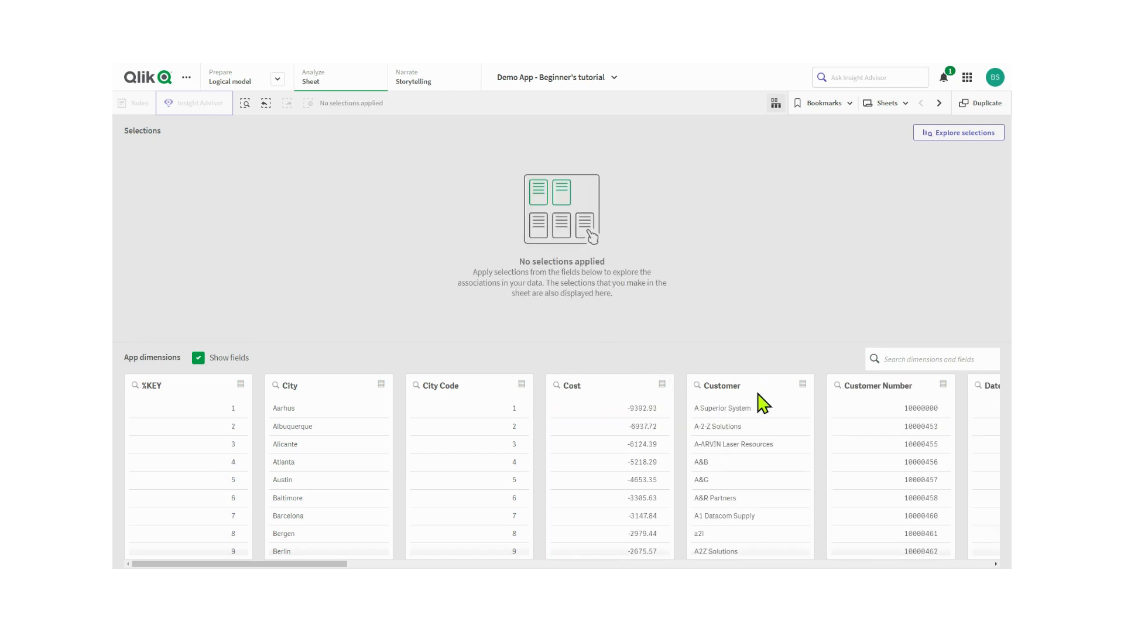
- Select the customers matching the expression search "=sum(Sales) > 1000000" in the Customer field and review the selected values
left_click(801, 389)
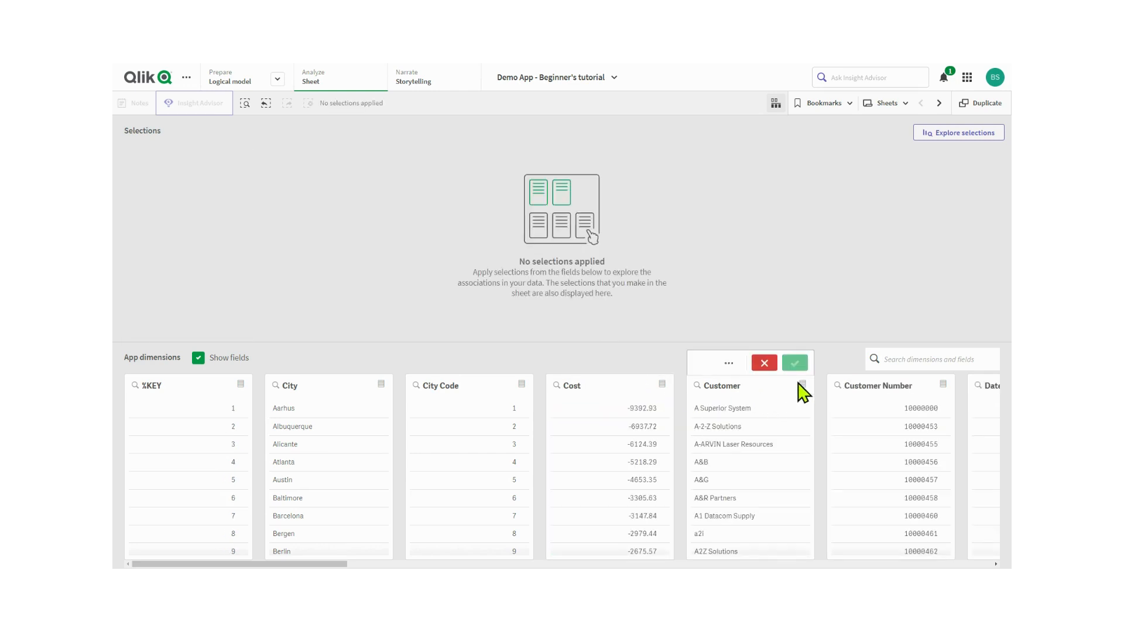
left_click(696, 386)
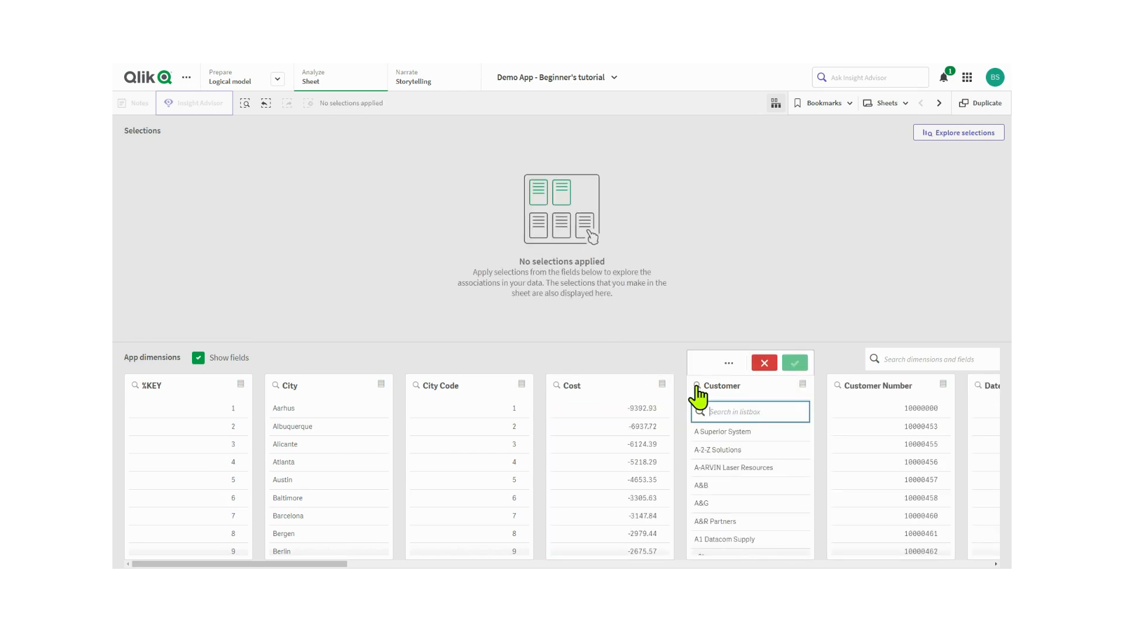
type("=sum(Sales) > 10")
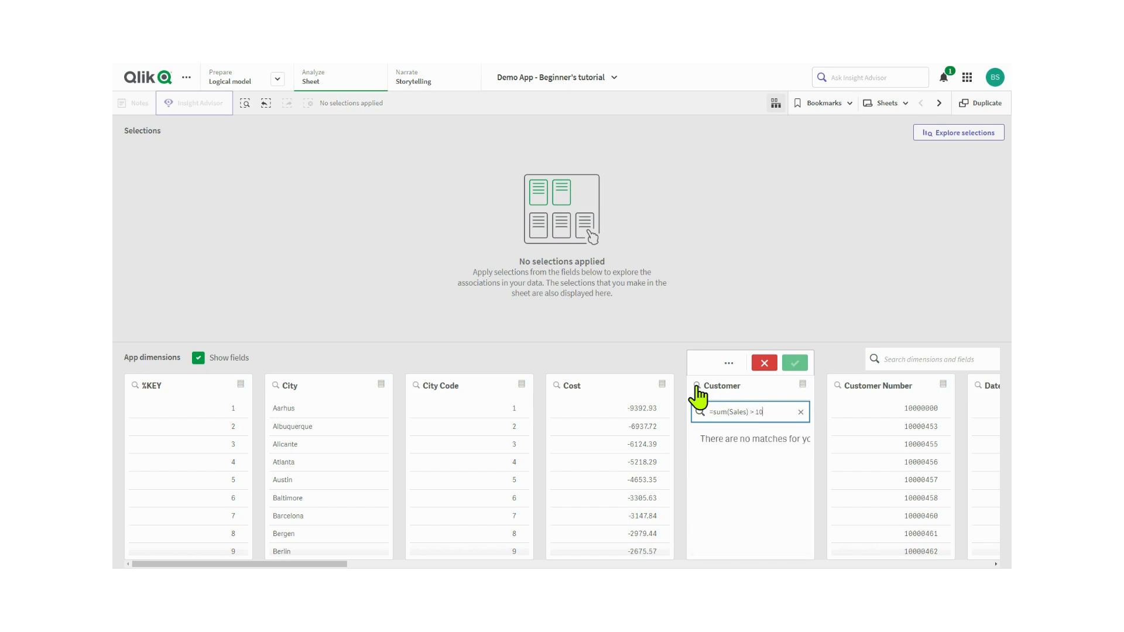
type("00000")
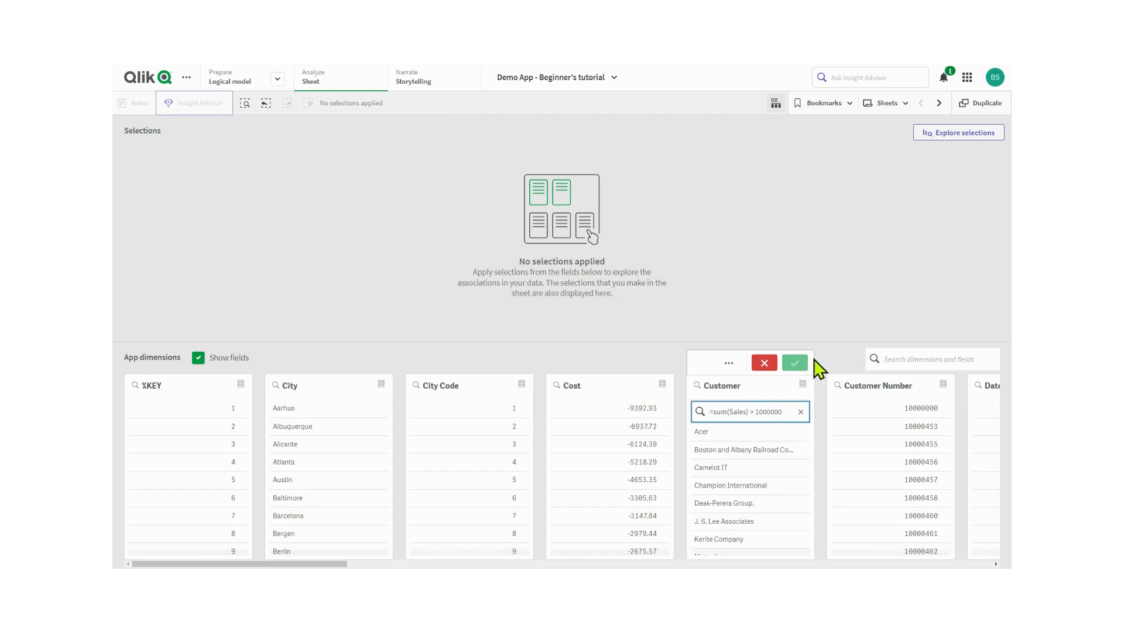
key("Return")
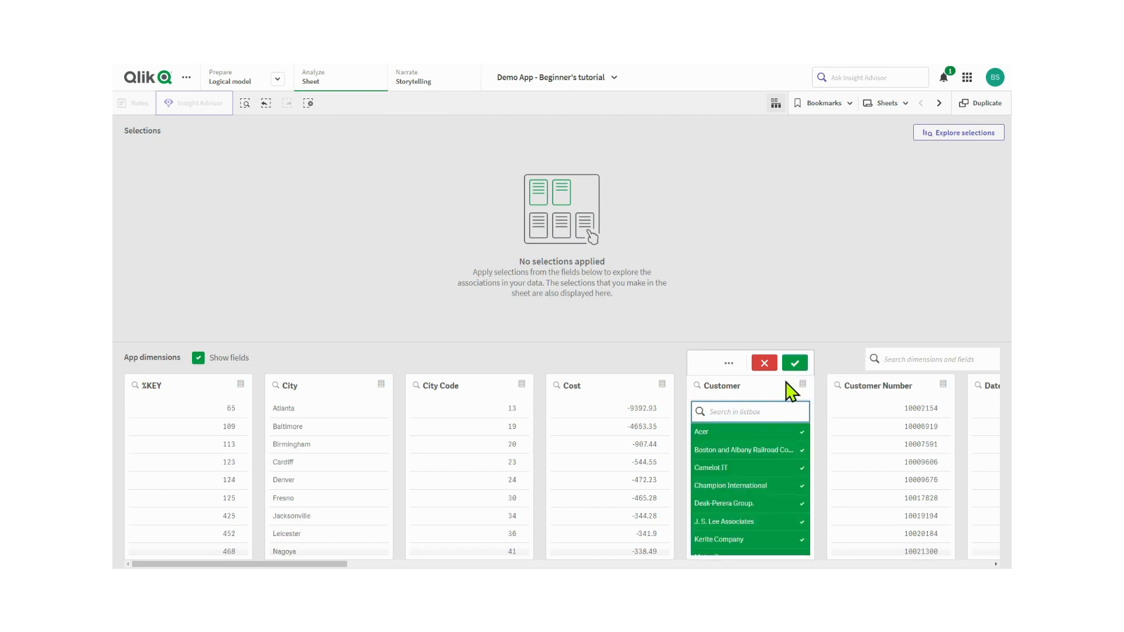
scroll(747, 464, "down", 4)
scroll(747, 463, "up", 2)
scroll(747, 464, "down", 2)
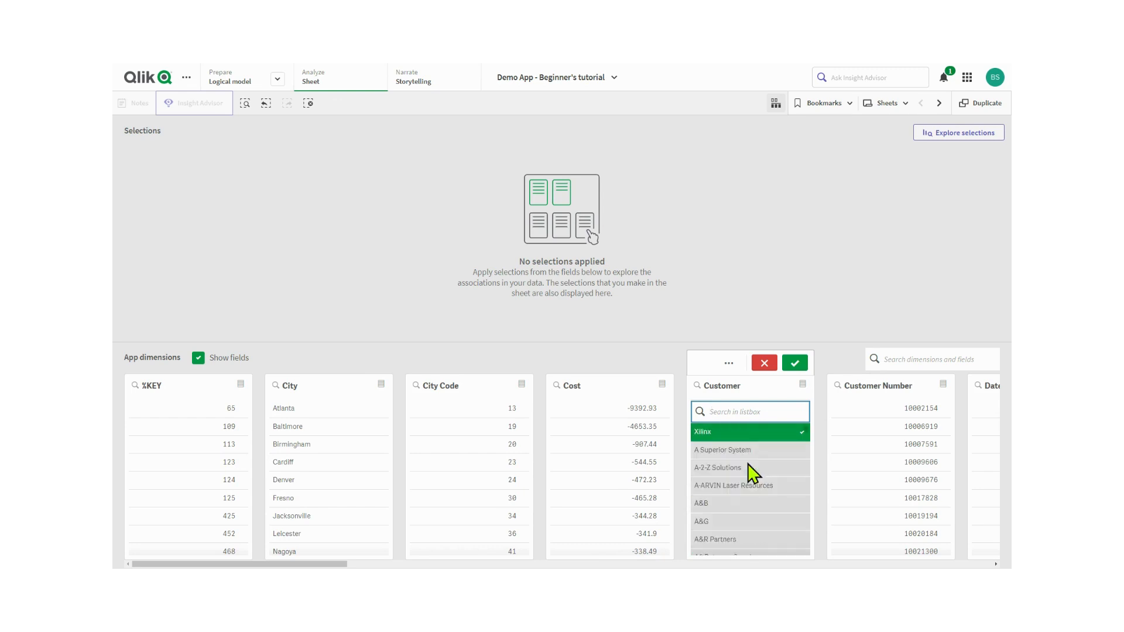
scroll(747, 463, "up", 3)
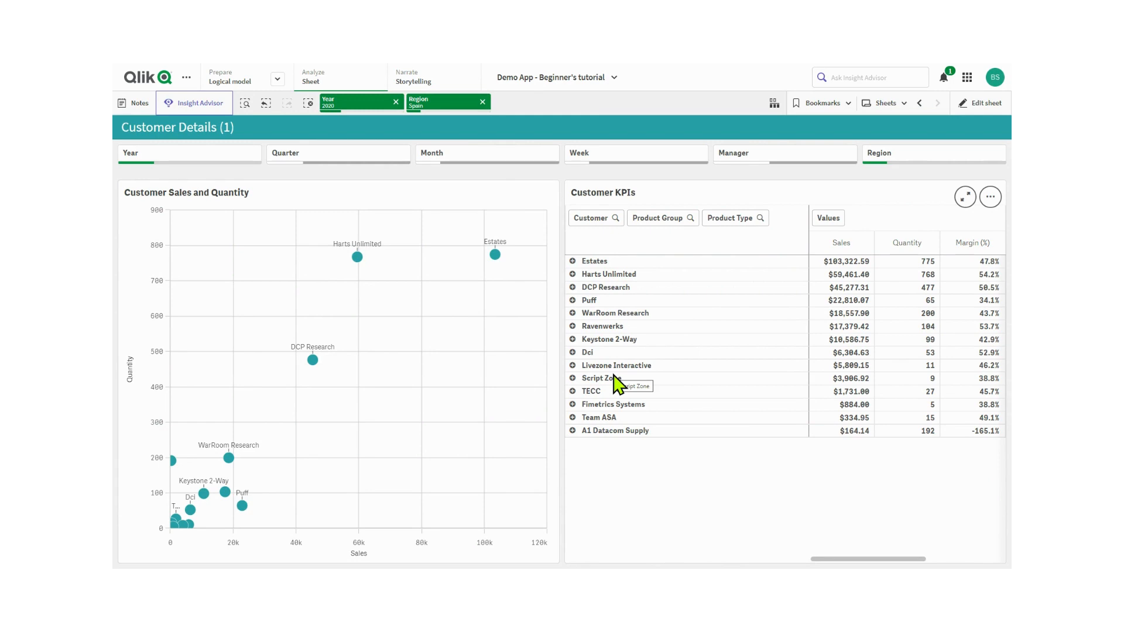
- Start a new bookmark for the current Year and Region selections and title it "Spain 2020"
left_click(848, 104)
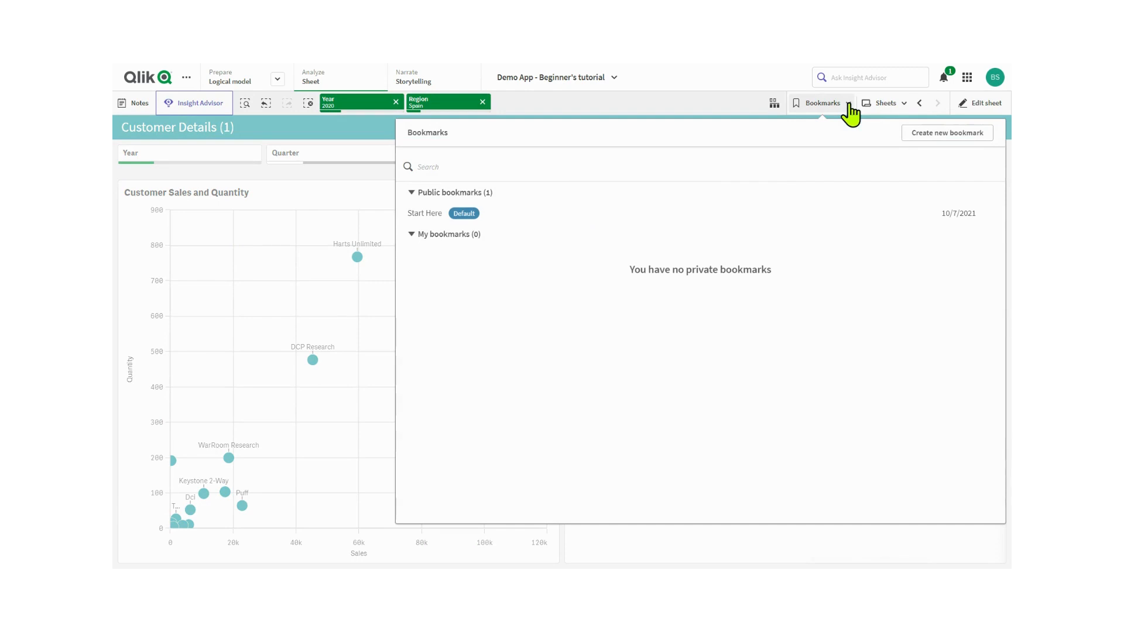
left_click(950, 137)
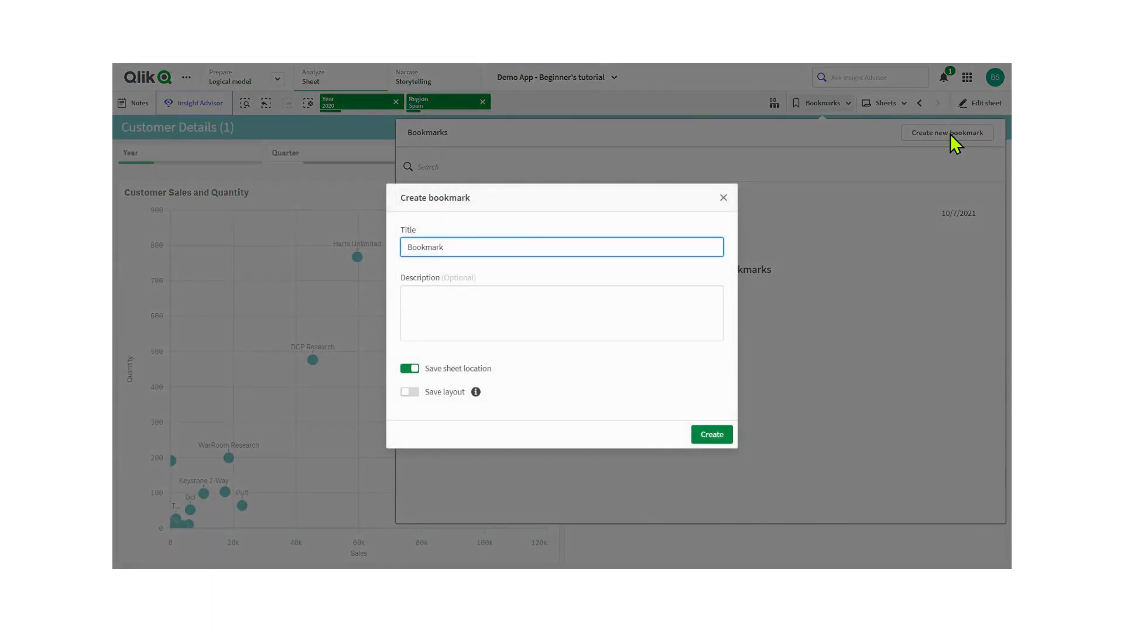
key("BackSpace")
key("BackSpace")
key("BackSpace")
key("BackSpace")
key("BackSpace")
key("BackSpace")
key("BackSpace")
key("BackSpace")
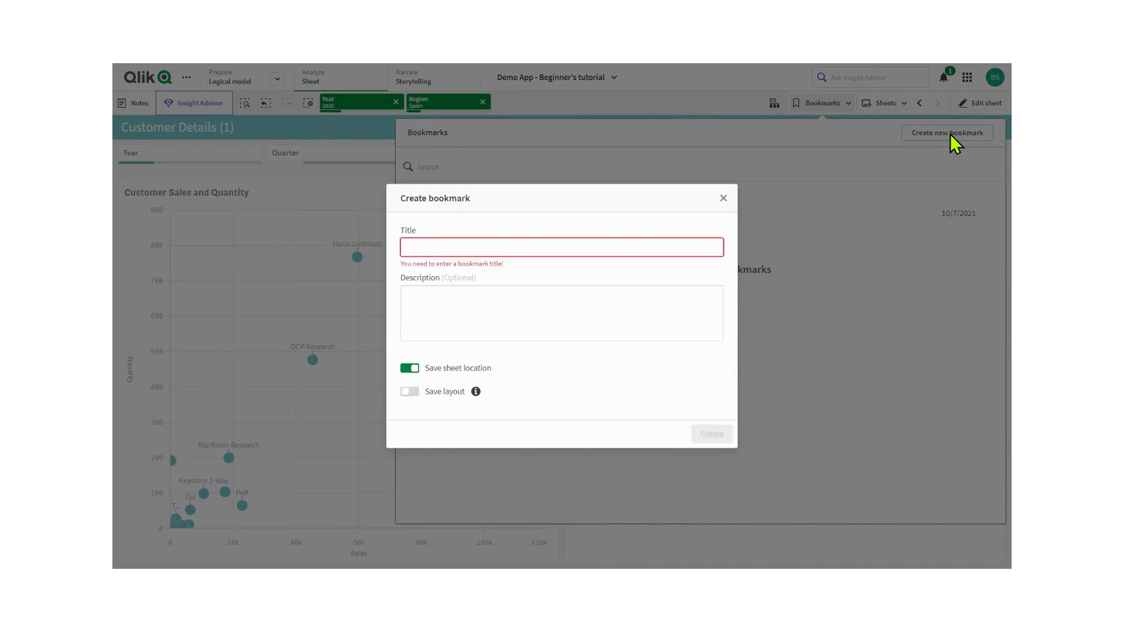
type("Spain ")
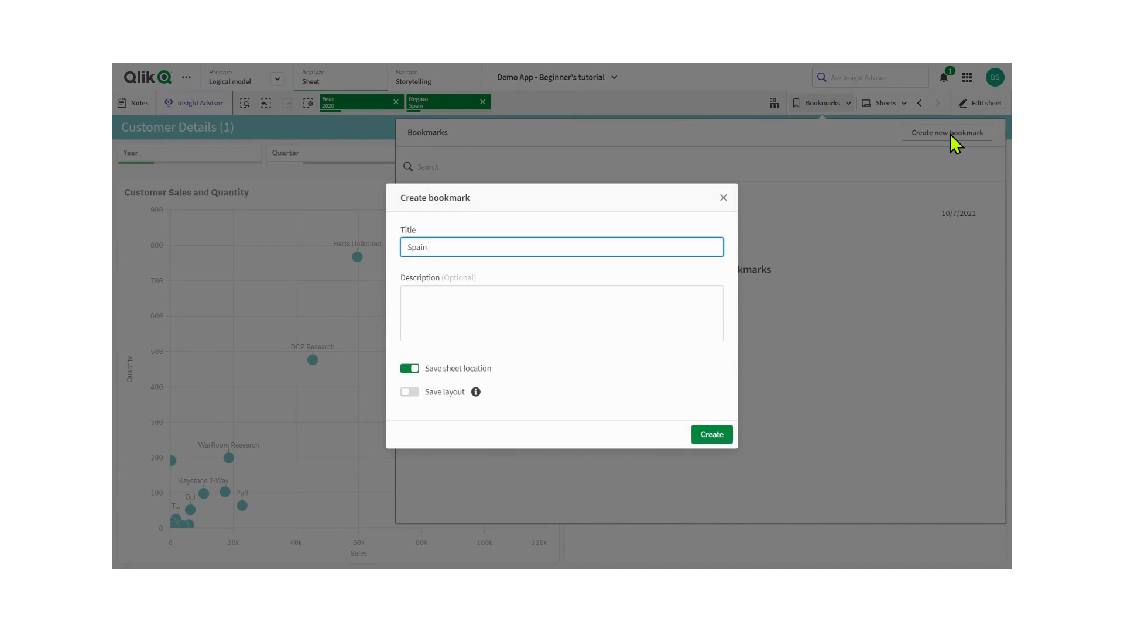
type("2020")
- Reuse the title "Spain 2020" as the bookmark's description, turn on Save layout, and create the bookmark
left_click_drag(445, 248, 395, 248)
key("ctrl+c")
left_click(435, 304)
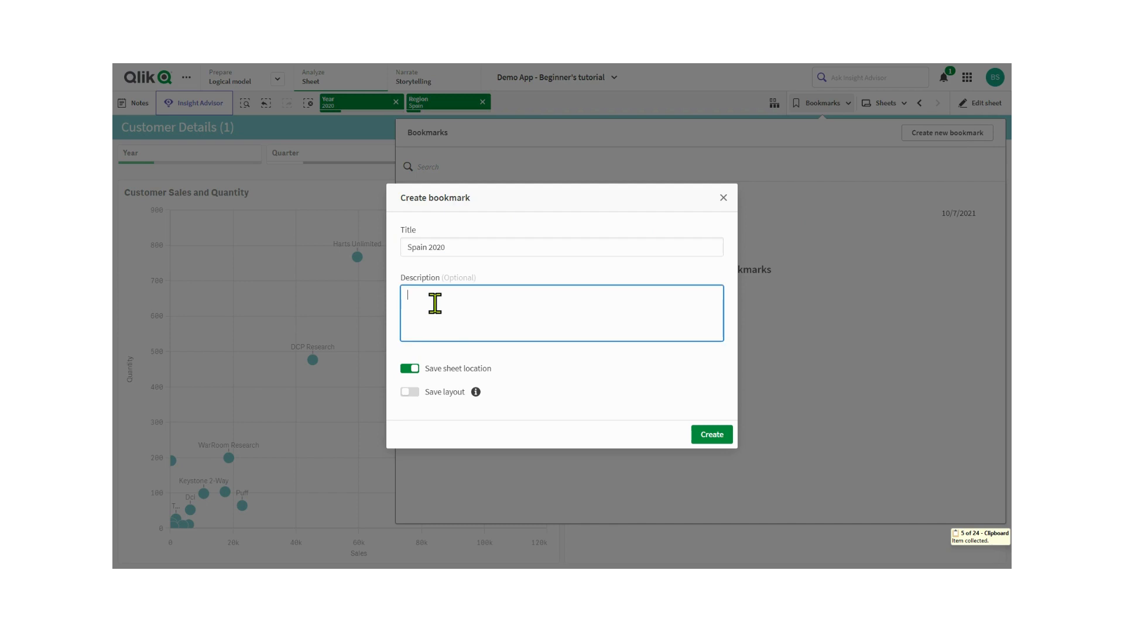
key("ctrl+v")
left_click(412, 392)
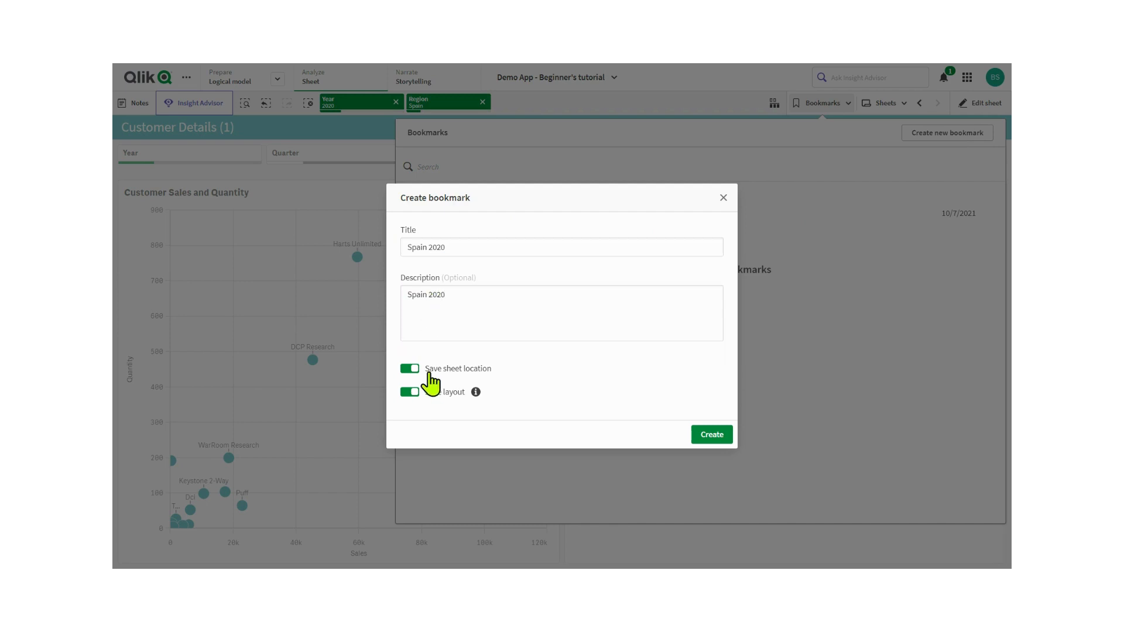
left_click(713, 435)
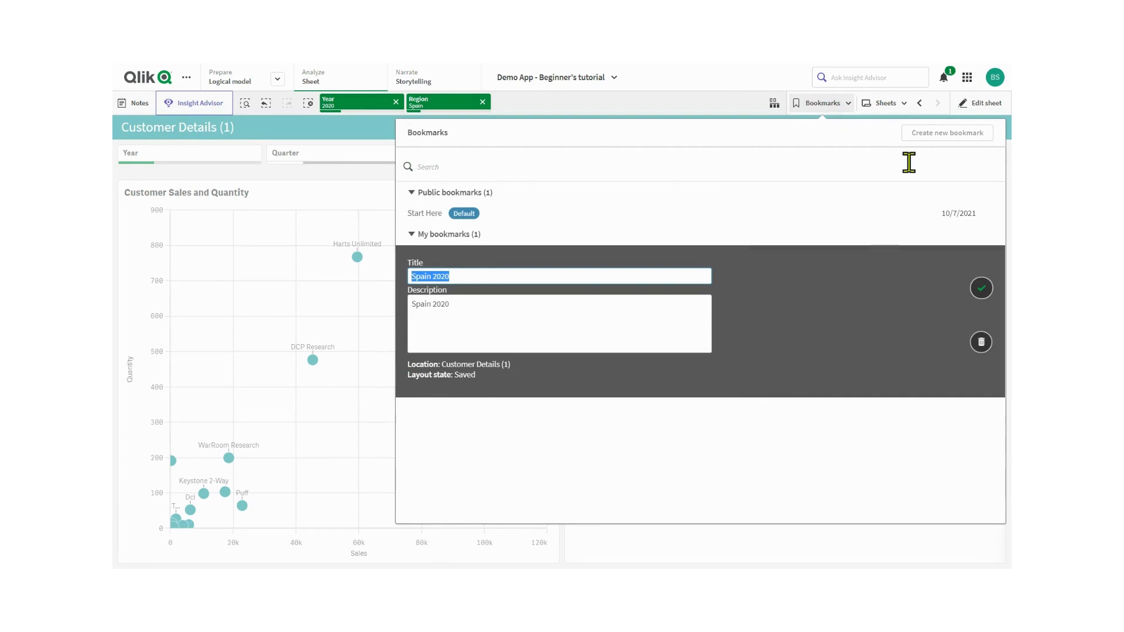
left_click(815, 105)
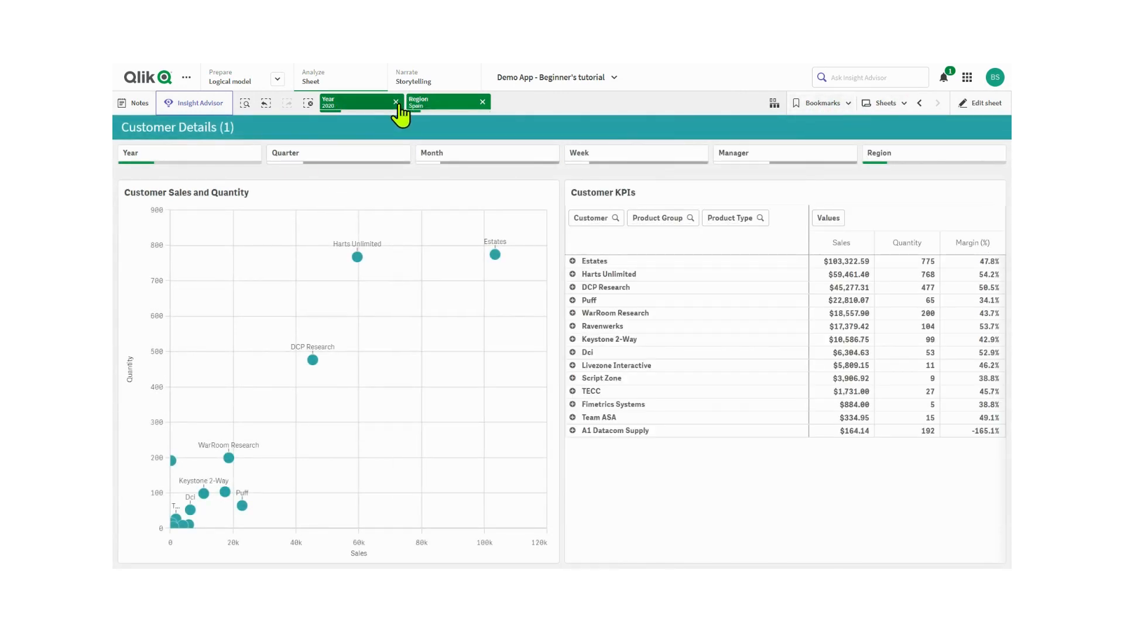
- Clear all selections, go to the Filters sheet, and apply the Spain 2020 bookmark from there
left_click(304, 104)
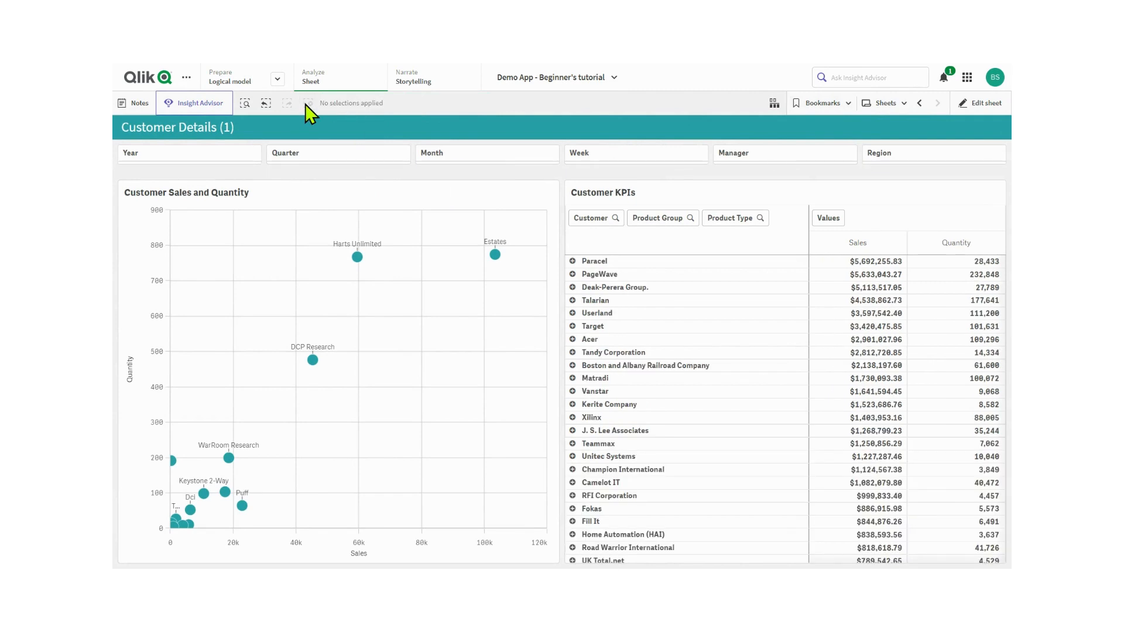
left_click(919, 103)
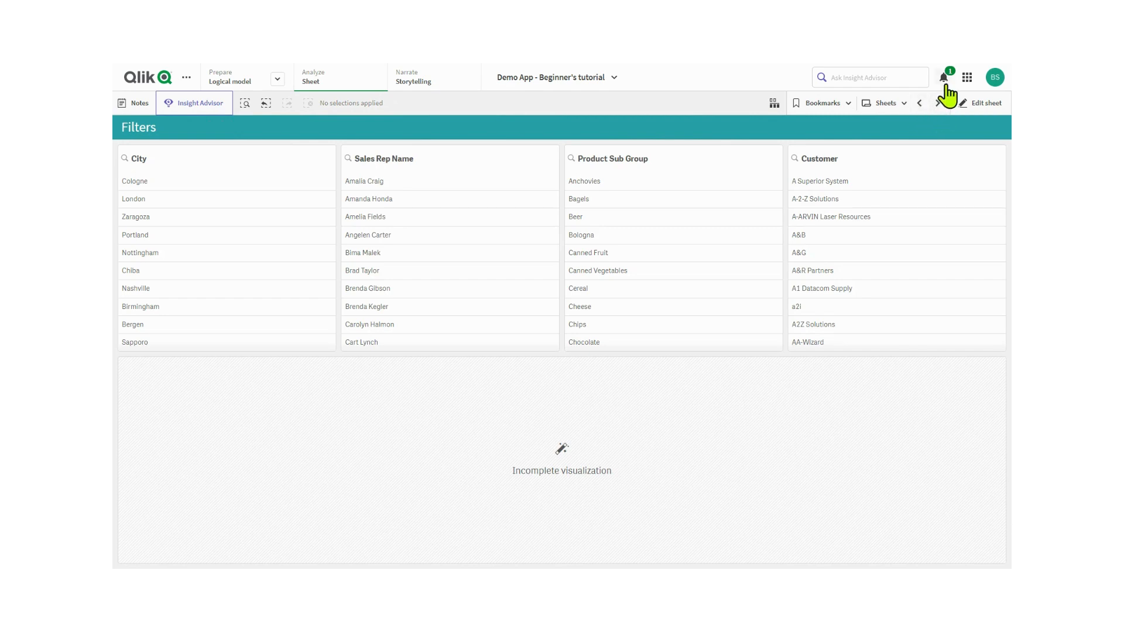
left_click(822, 105)
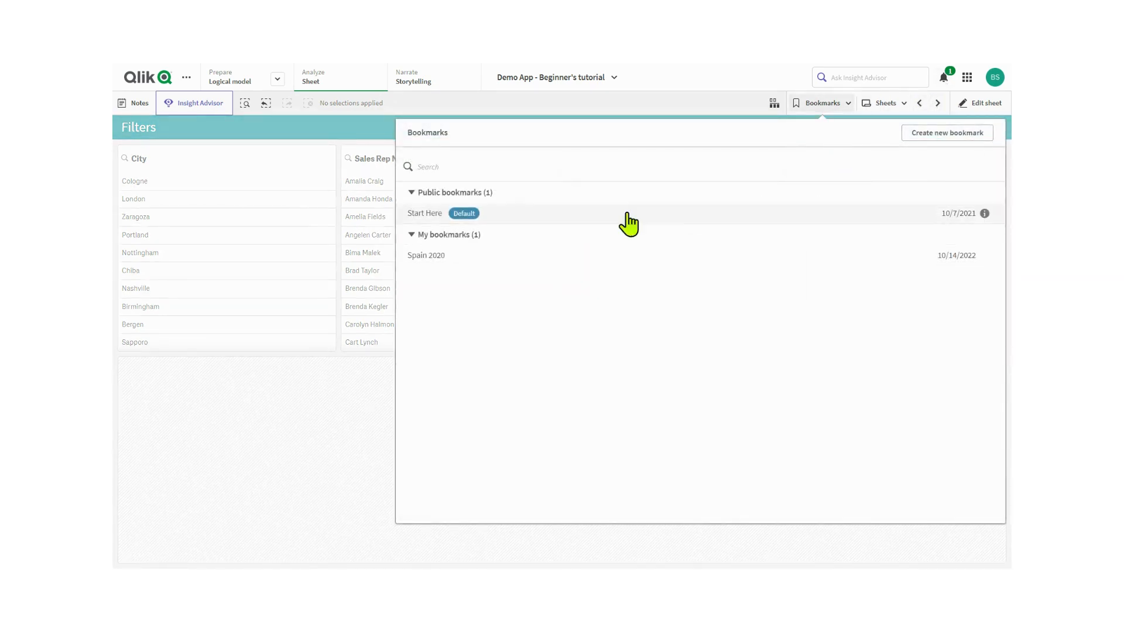
left_click(416, 257)
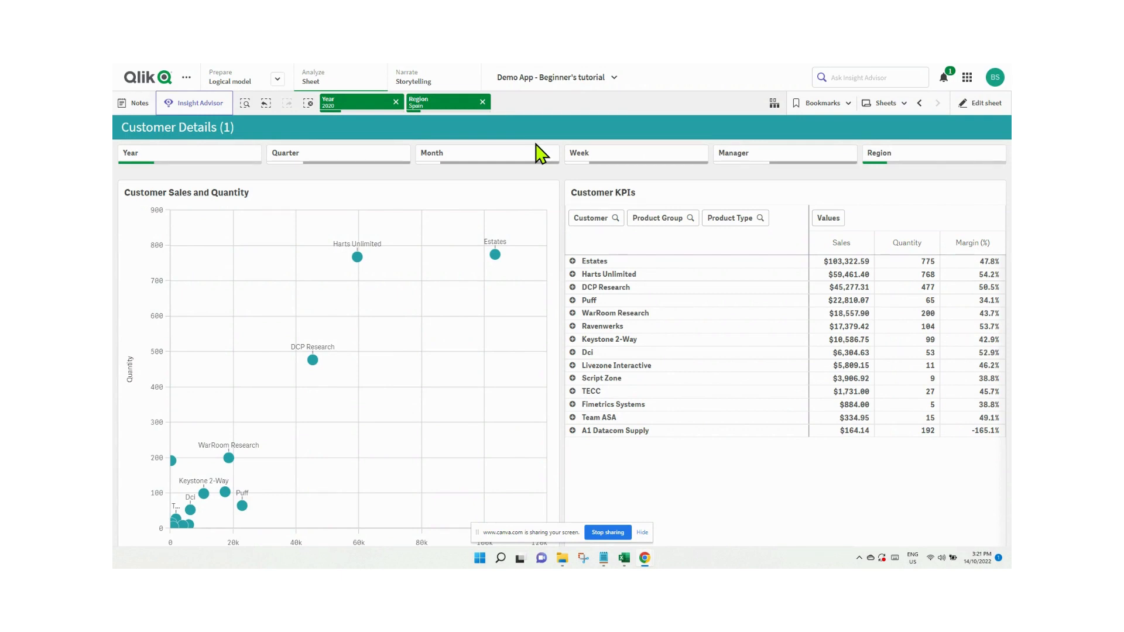
- Start a subscription to the Customer Details (1) sheet with the description "Sales for Spain"
left_click(186, 78)
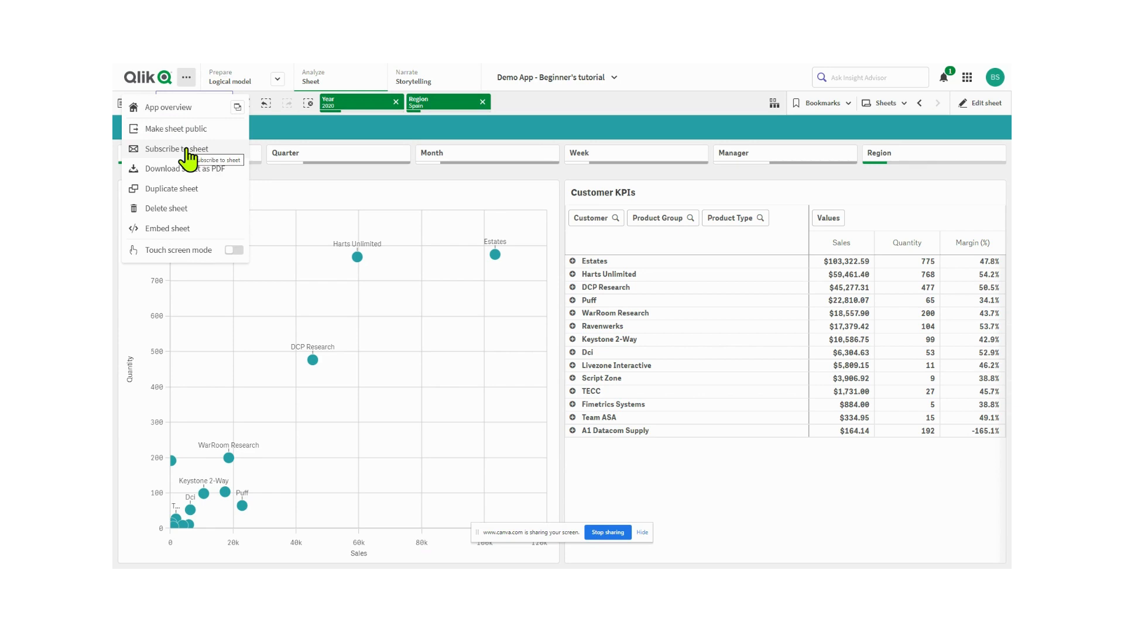
left_click(187, 150)
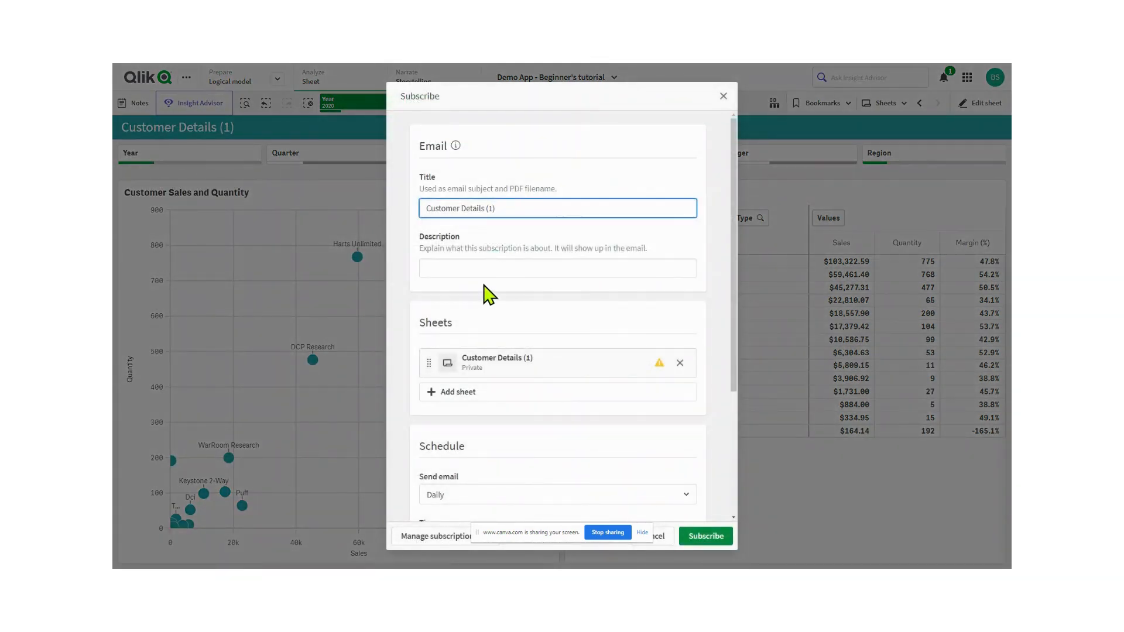
left_click(472, 266)
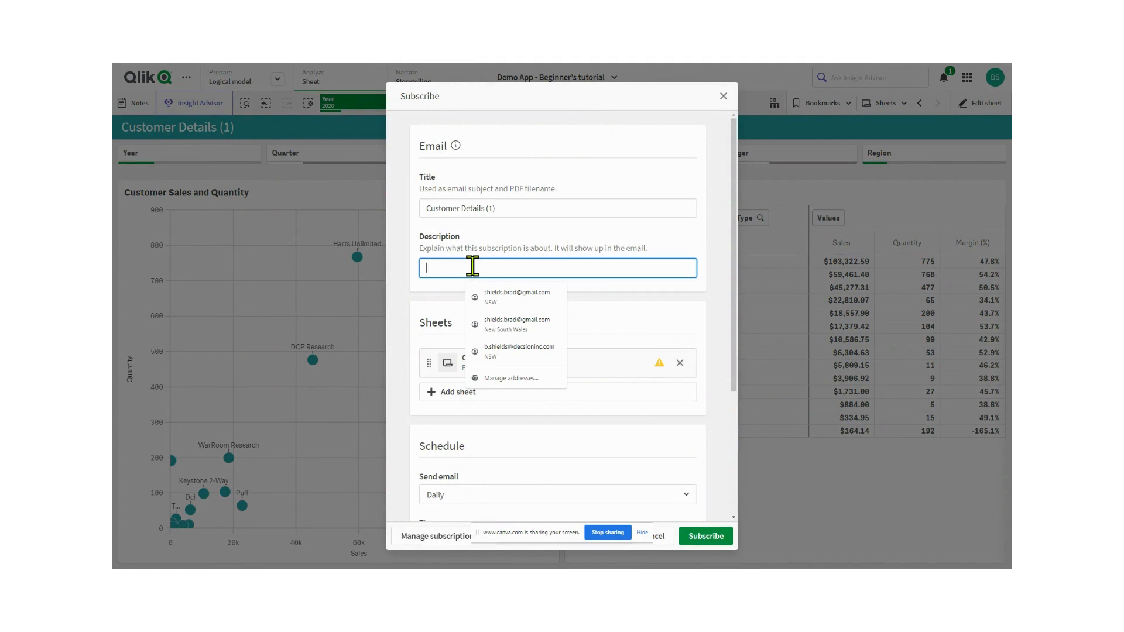
type("Sales fo")
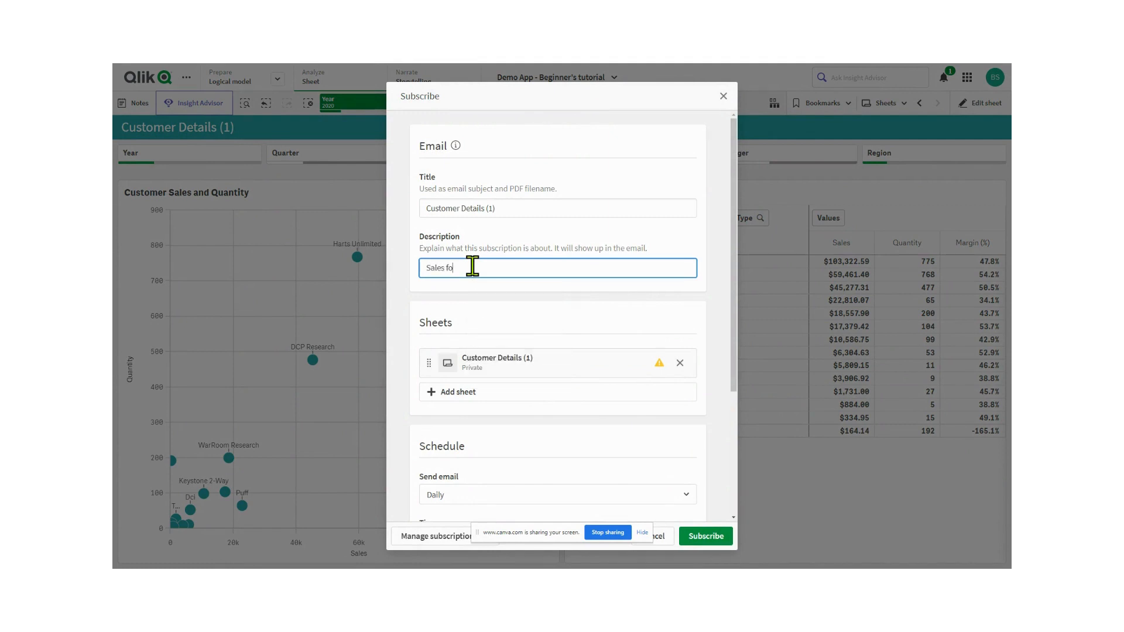
type("r Spain")
- Set the subscription's daily email time to 08:00 AM and subscribe to the sheet
mouse_move(656, 367)
scroll(582, 454, "down", 3)
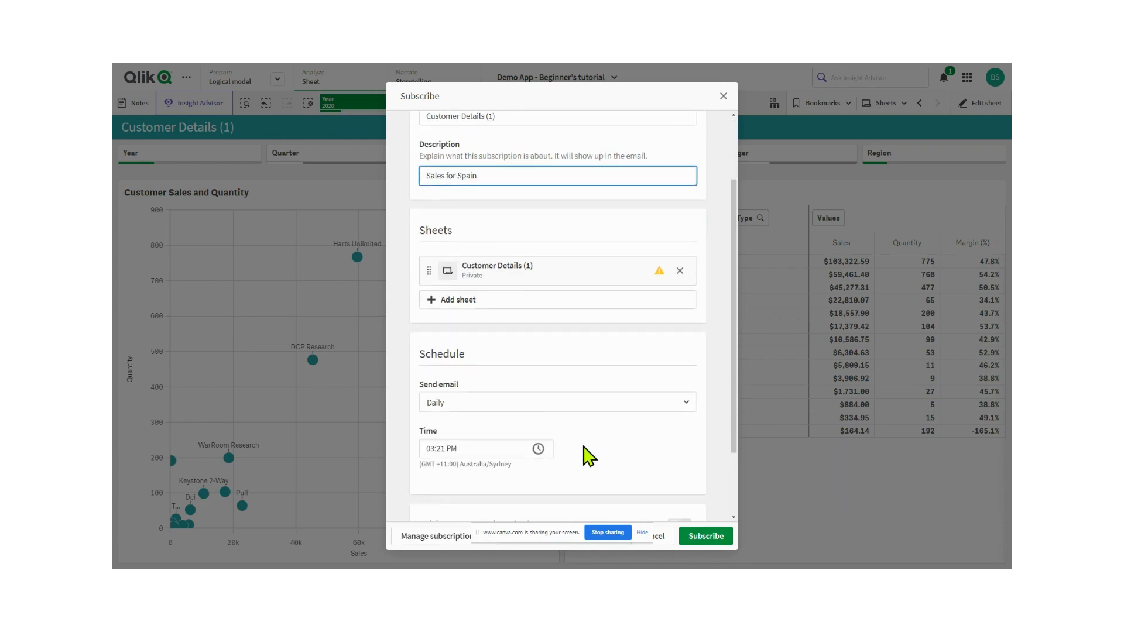
left_click_drag(462, 399, 417, 413)
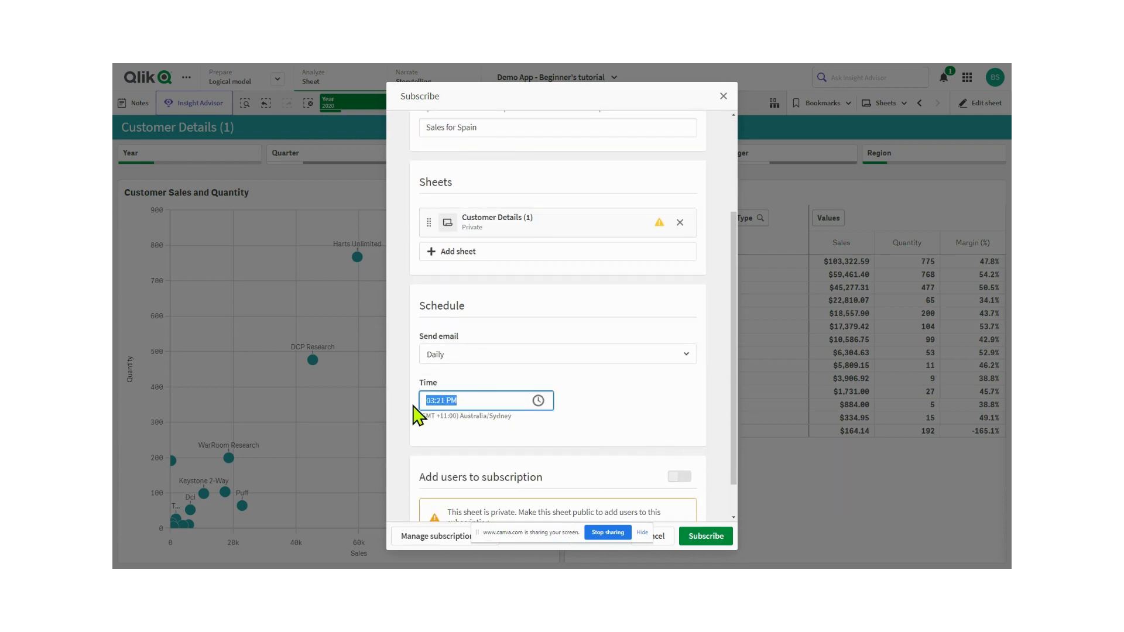
type("8_:__")
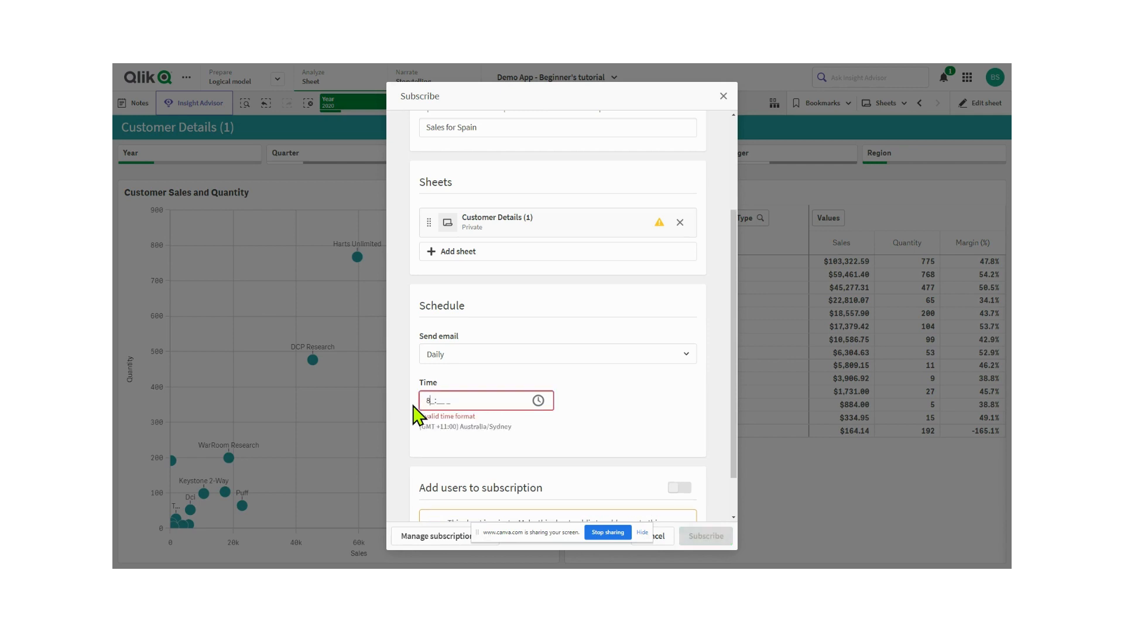
key("BackSpace")
type("00")
key("BackSpace")
key("BackSpace")
type("08:00 AM")
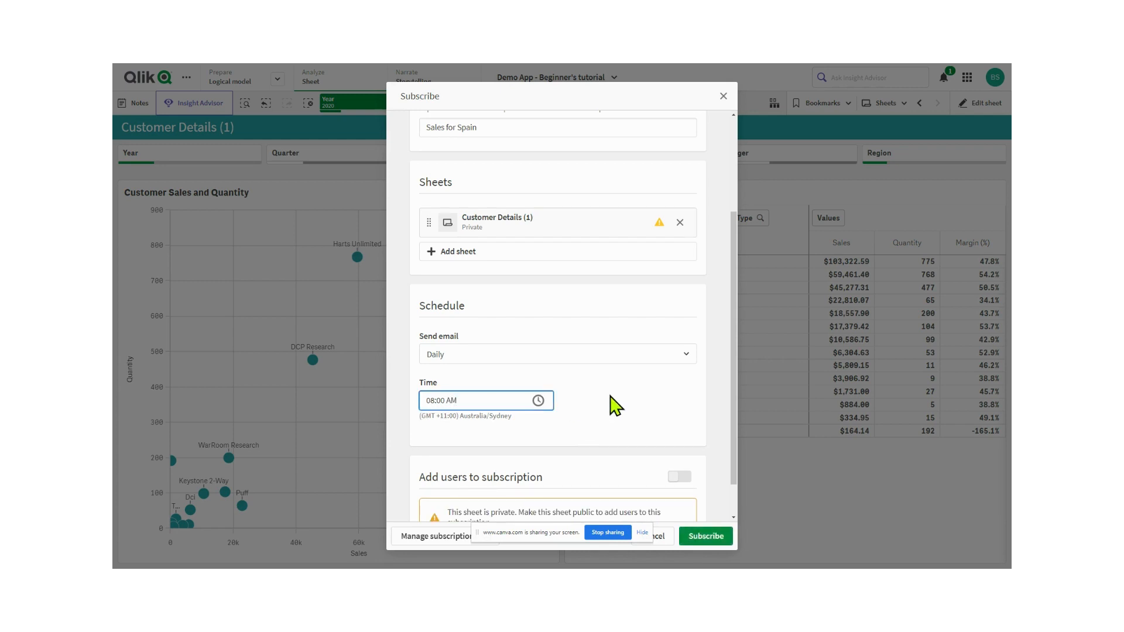
scroll(611, 404, "down", 1)
scroll(620, 408, "up", 4)
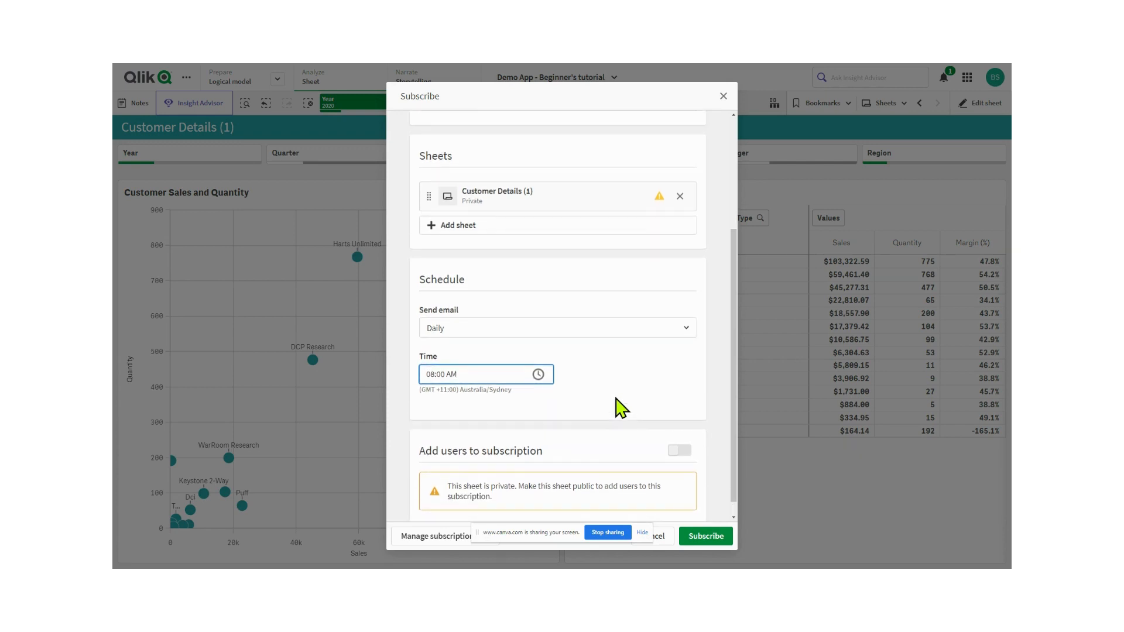
left_click(642, 533)
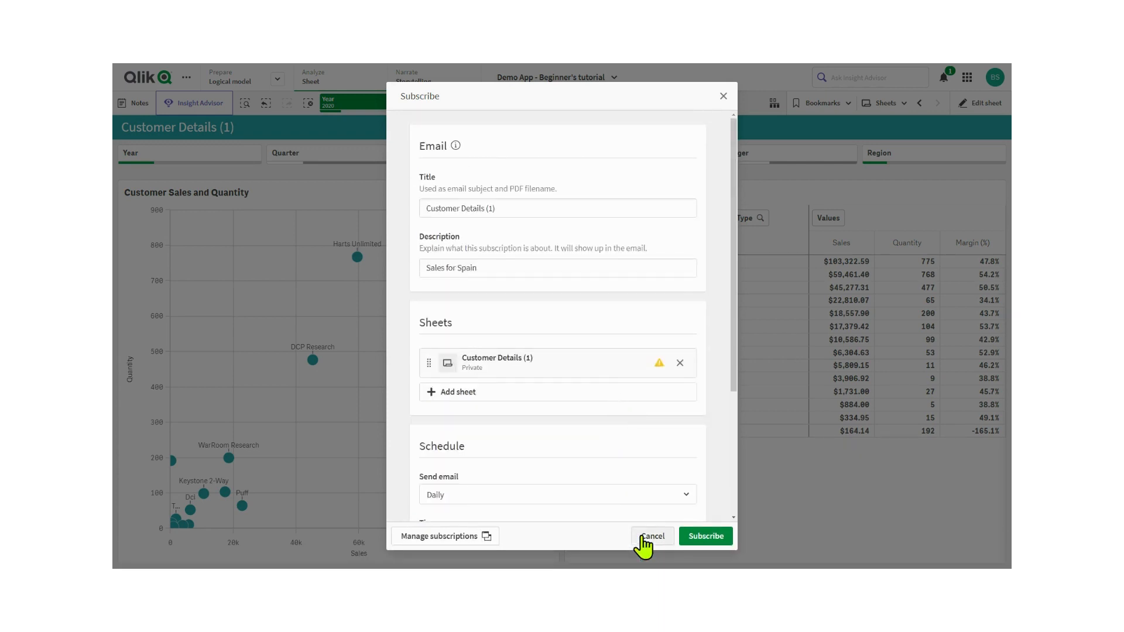
left_click(708, 535)
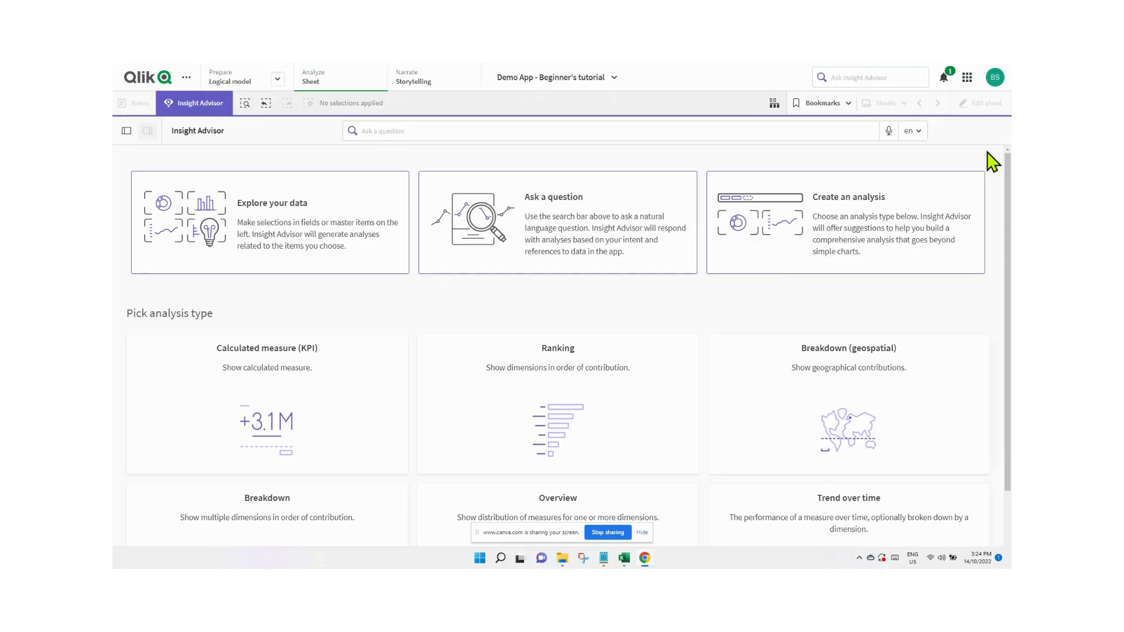
- Explore the data in Insight Advisor and choose the Period changes (detailed) type from the full list of analyses
left_click(310, 175)
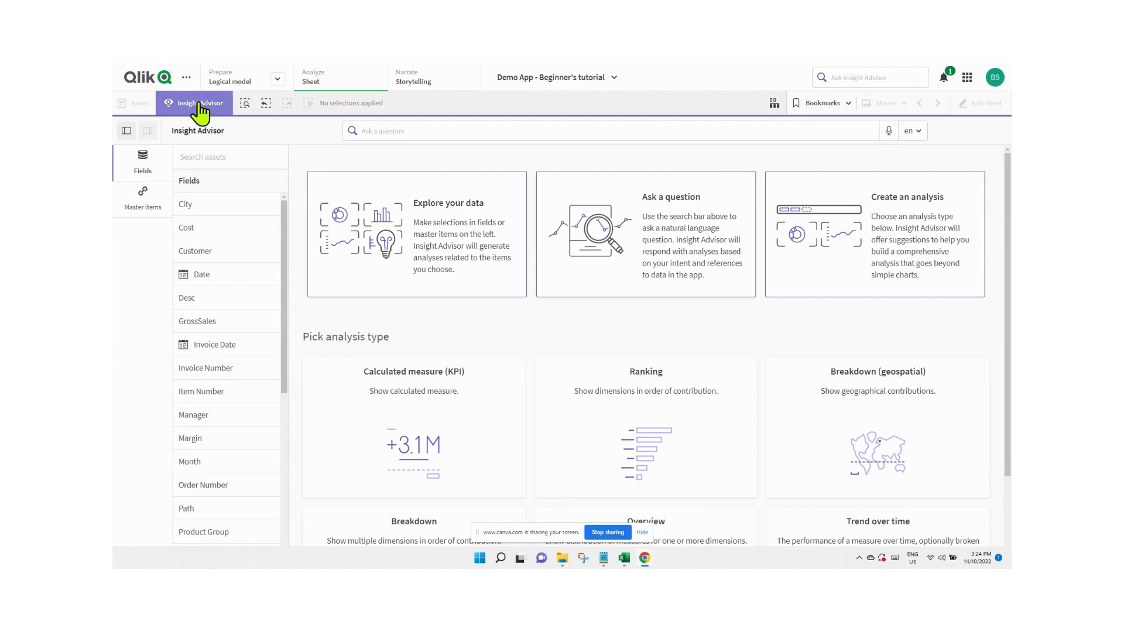
scroll(572, 307, "down", 2)
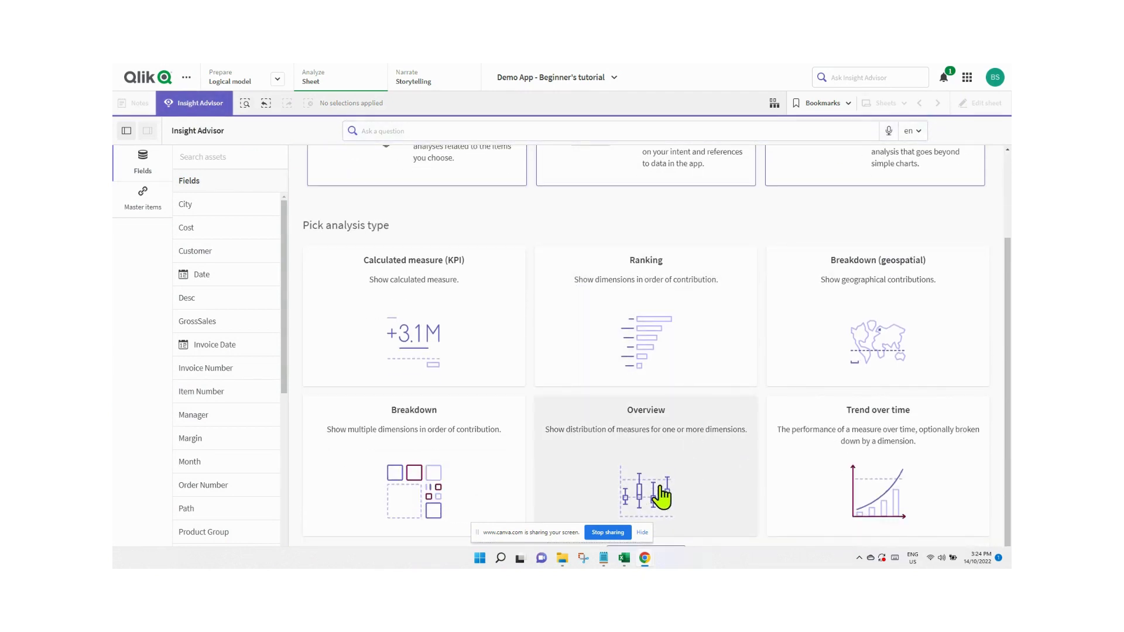
left_click(642, 533)
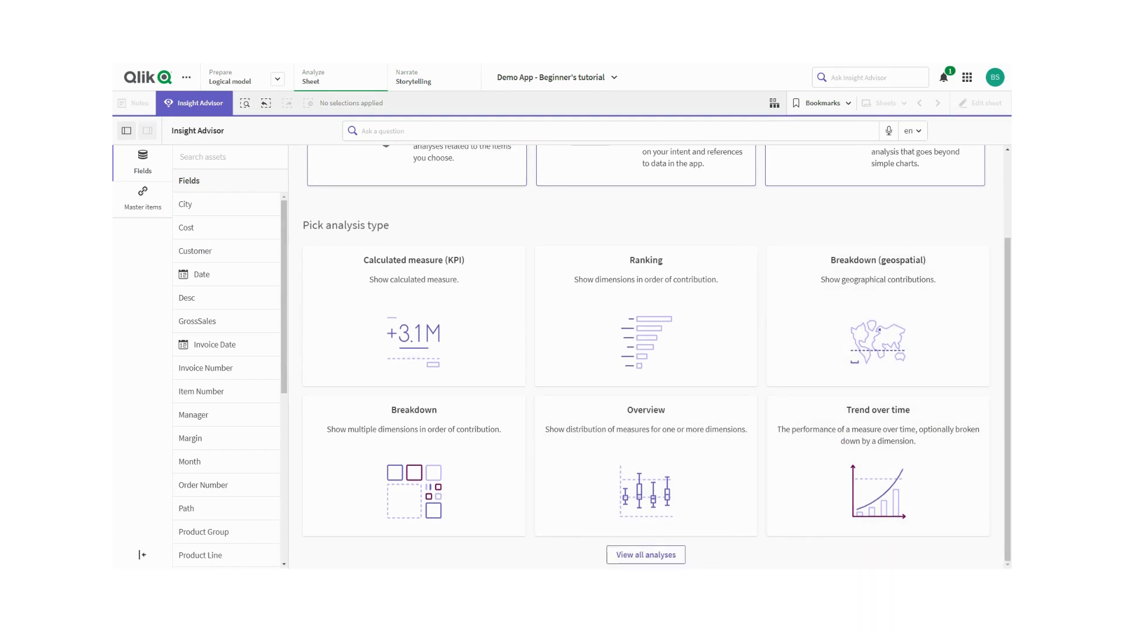
left_click(656, 555)
scroll(592, 337, "down", 10)
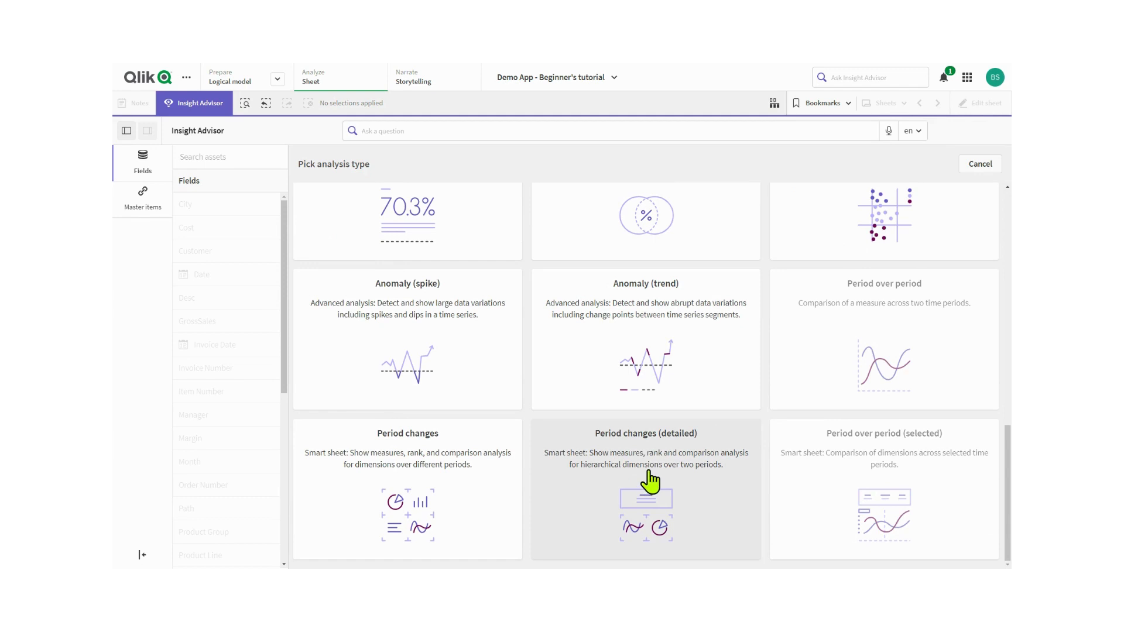
left_click(649, 475)
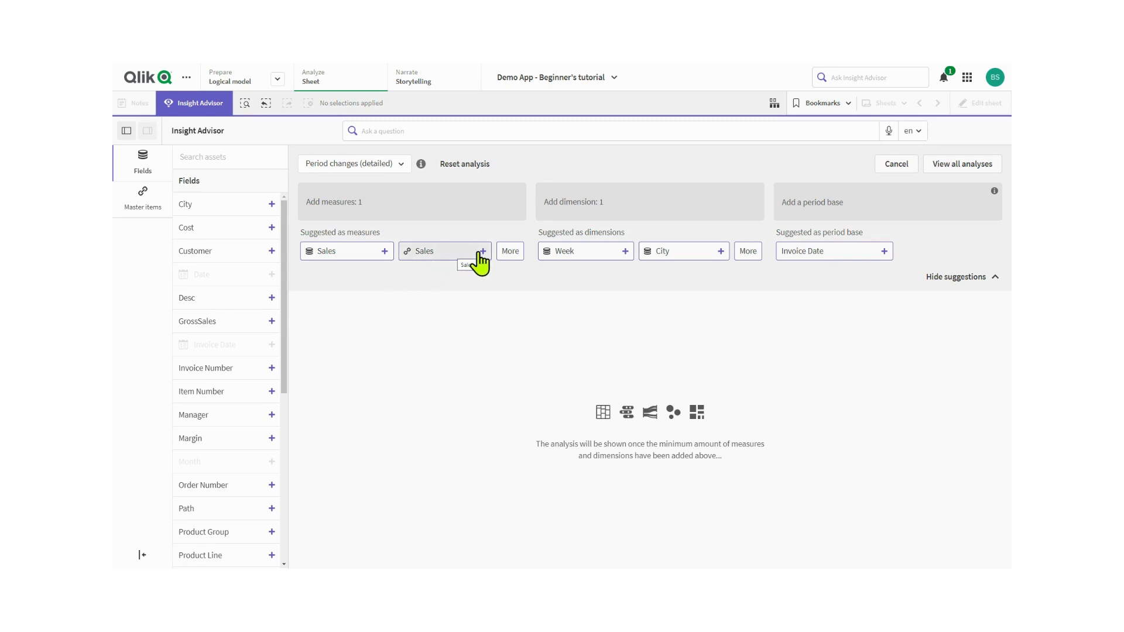
- Add the Sales master measure, the Region dimension, and Invoice Date as the period base to the analysis
left_click(452, 253)
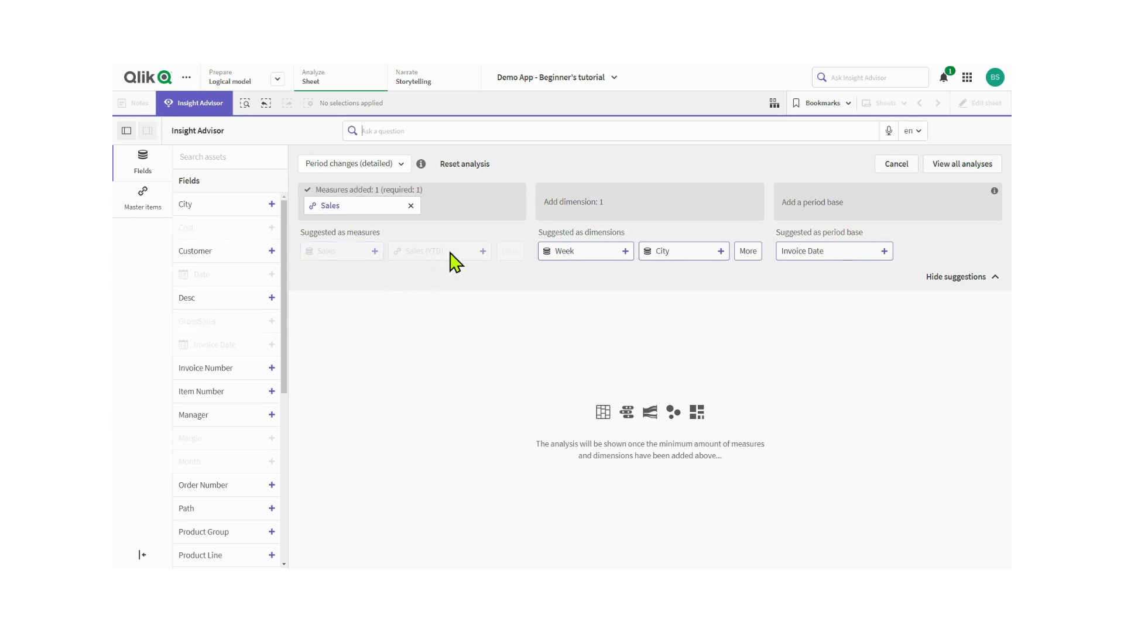
left_click(748, 251)
scroll(727, 354, "down", 4)
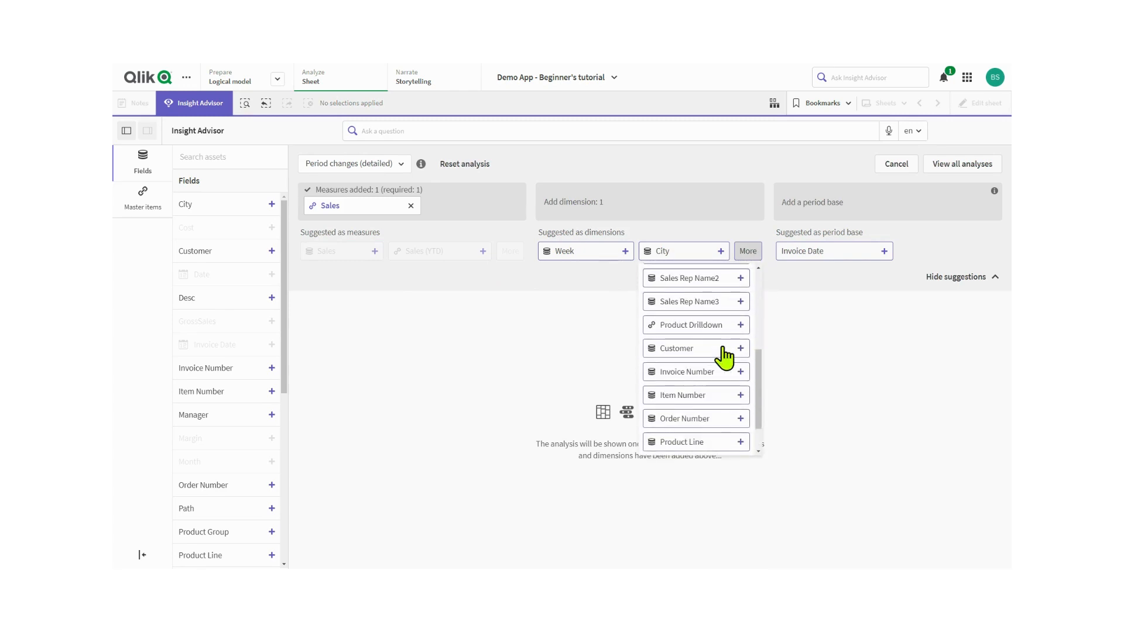
scroll(725, 354, "down", 2)
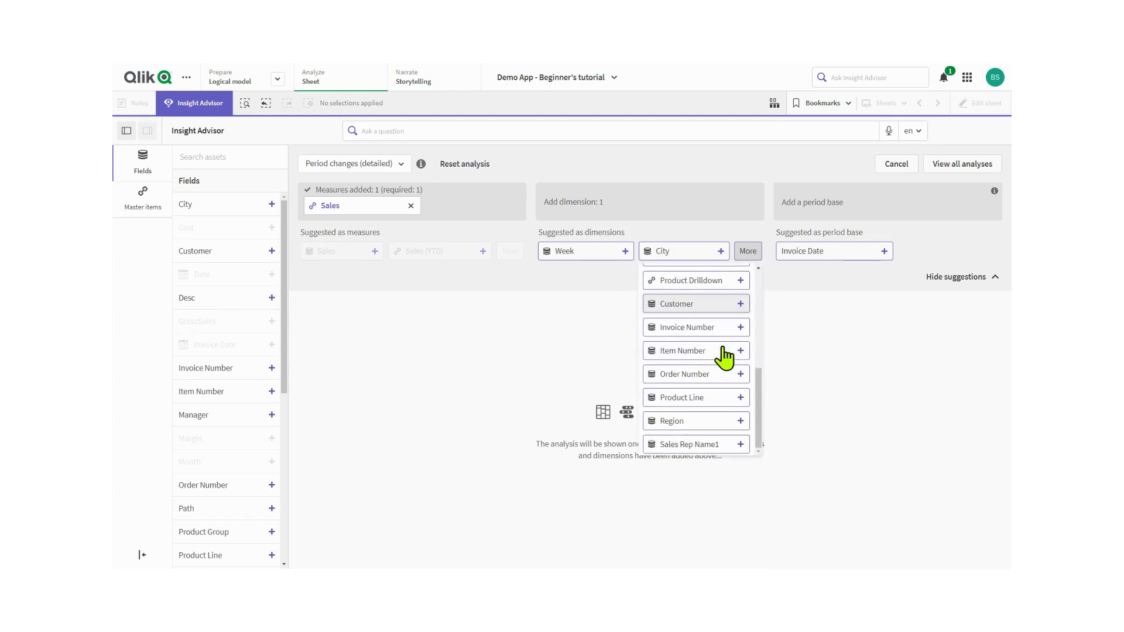
left_click(680, 428)
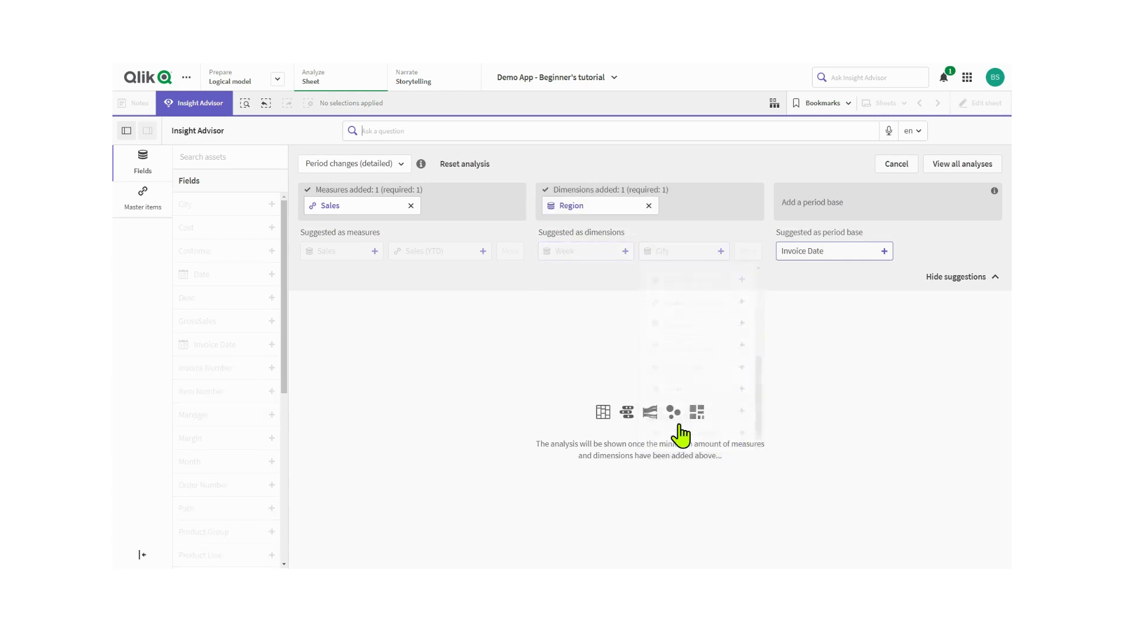
left_click(884, 254)
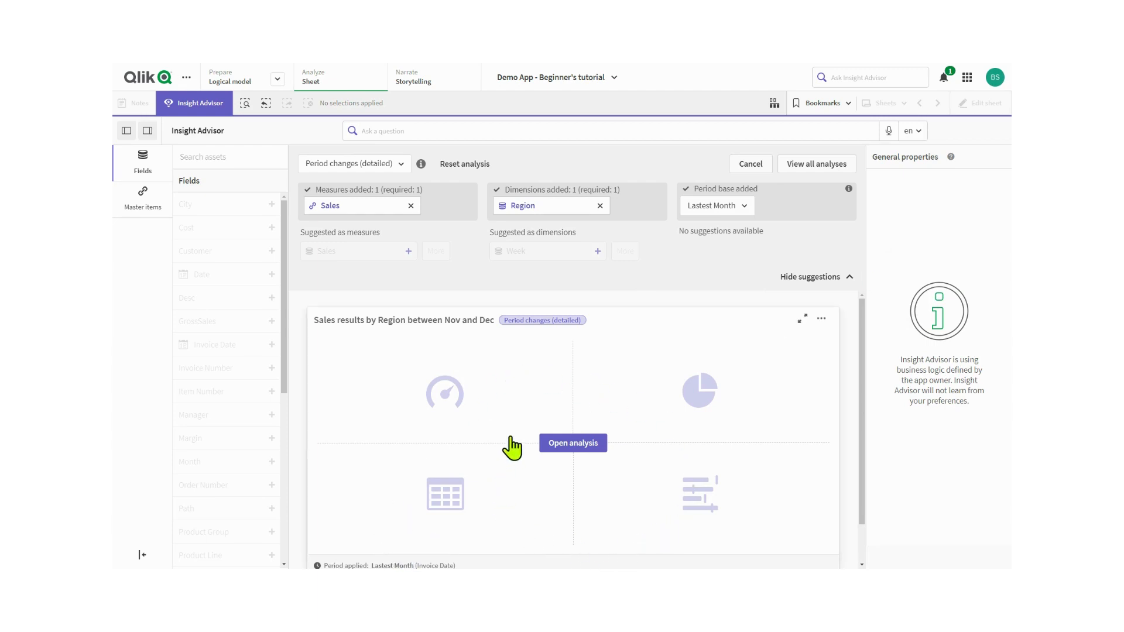
- Open the generated Sales by Region analysis and examine its charts and analysis properties
left_click(577, 445)
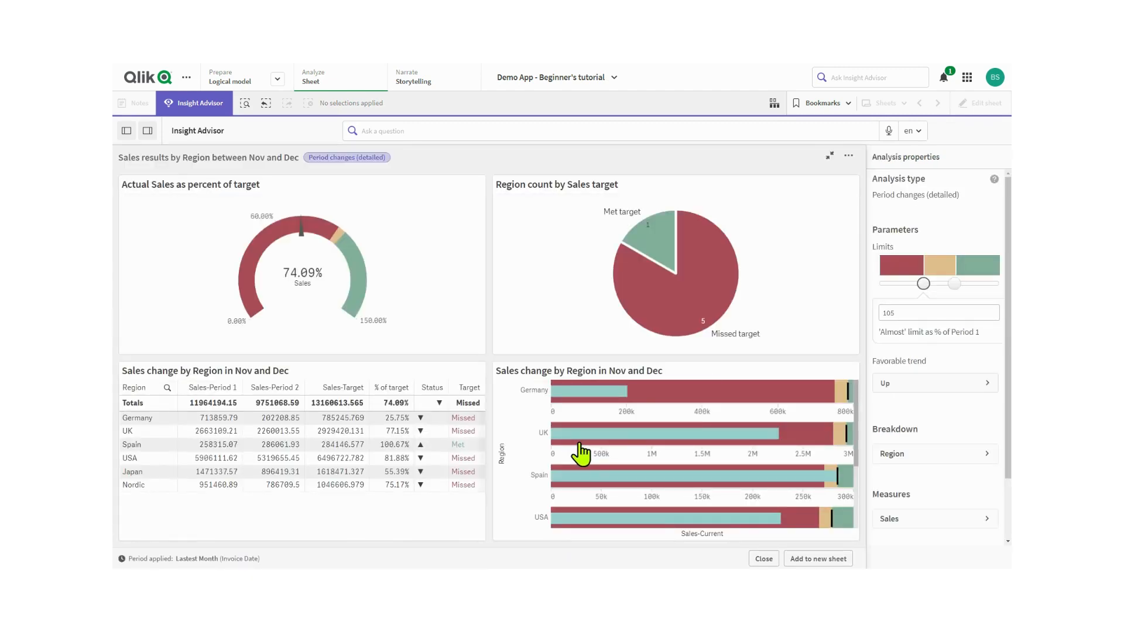
mouse_move(579, 444)
scroll(991, 410, "down", 2)
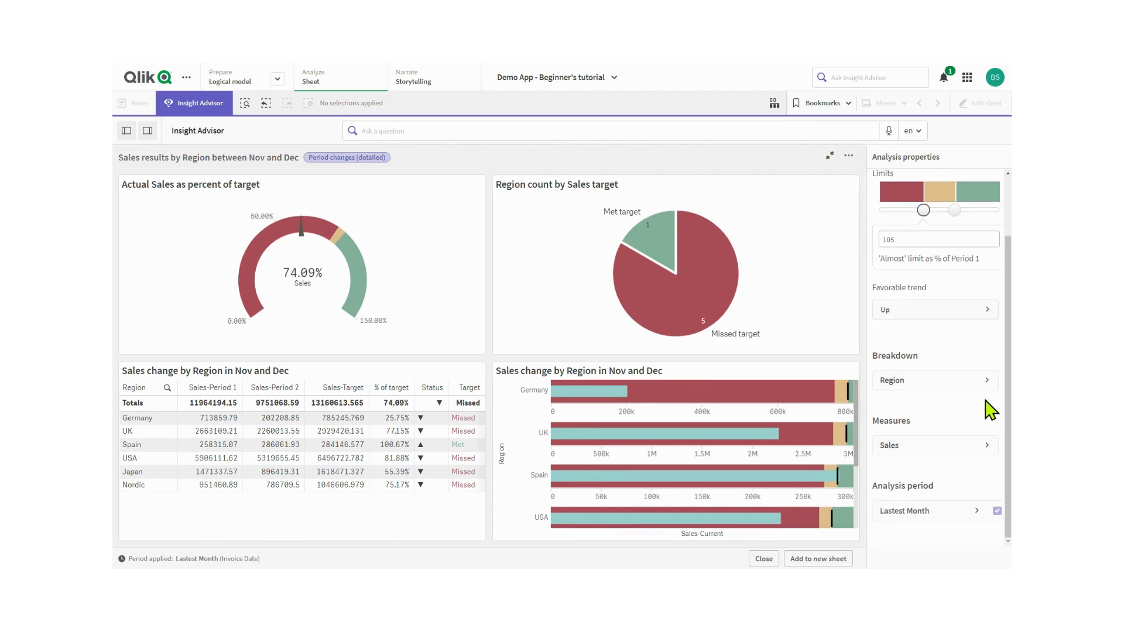
- Switch the analysis period of the Sales by Region analysis to Latest v Last, based on Invoice Date
left_click(977, 521)
scroll(987, 500, "down", 3)
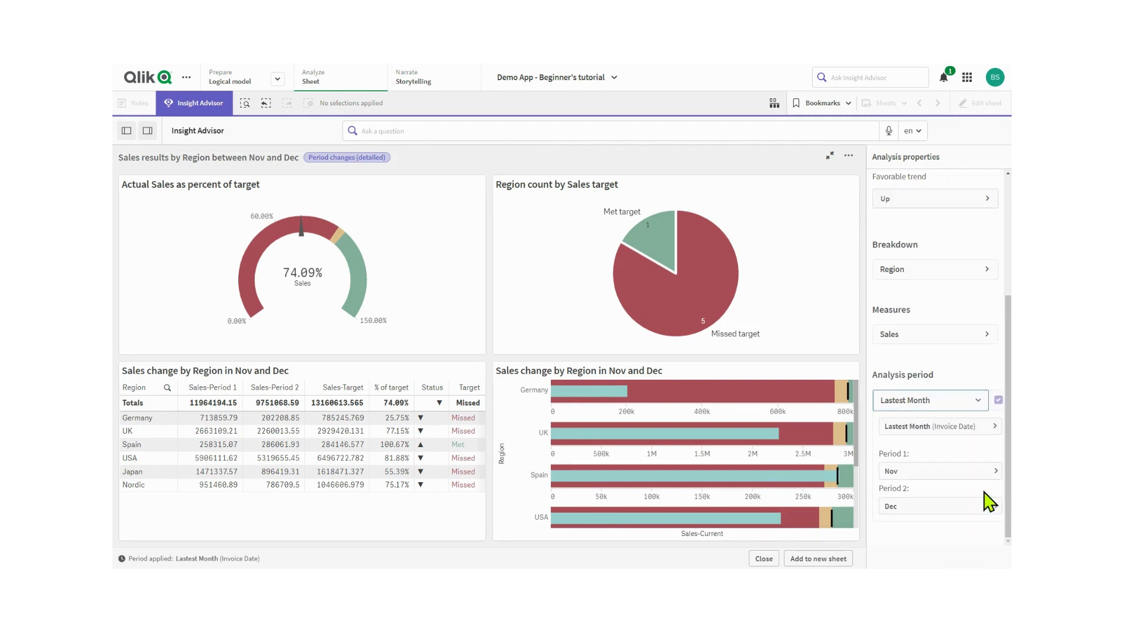
left_click(996, 428)
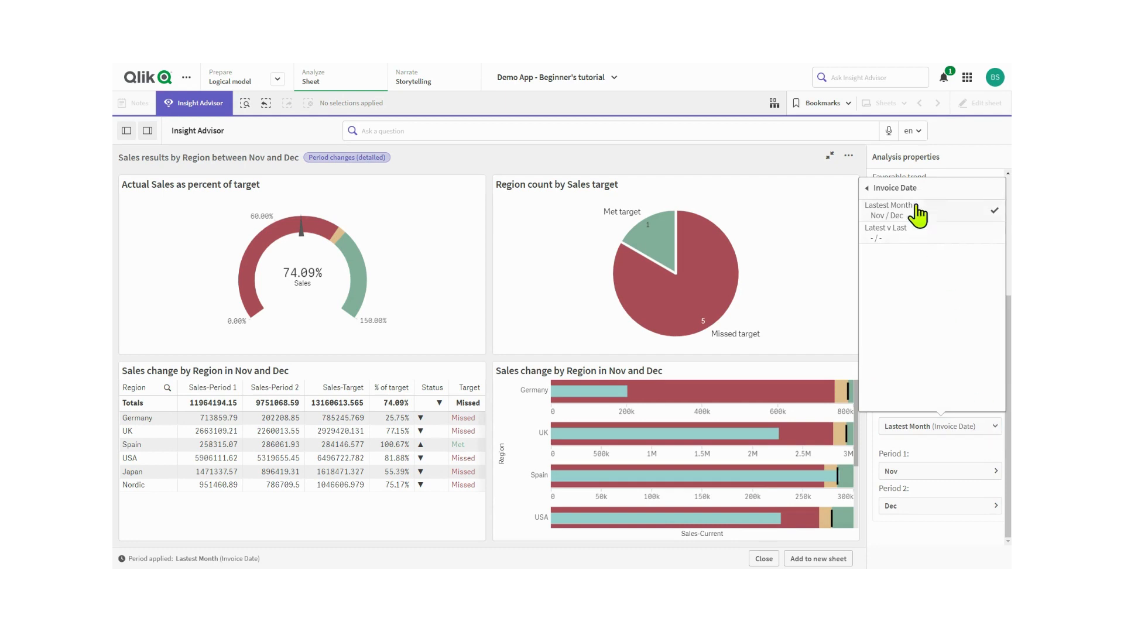
left_click(886, 231)
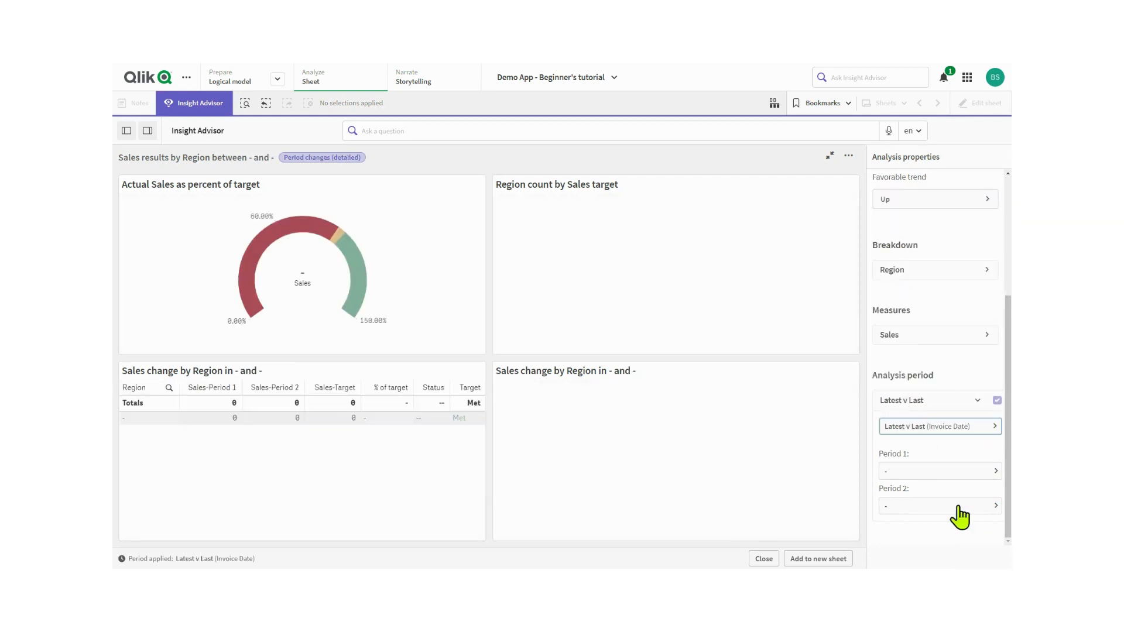
- Set Period 1 to 2019-Oct and Period 2 to 2019-Nov for the analysis period
left_click(995, 472)
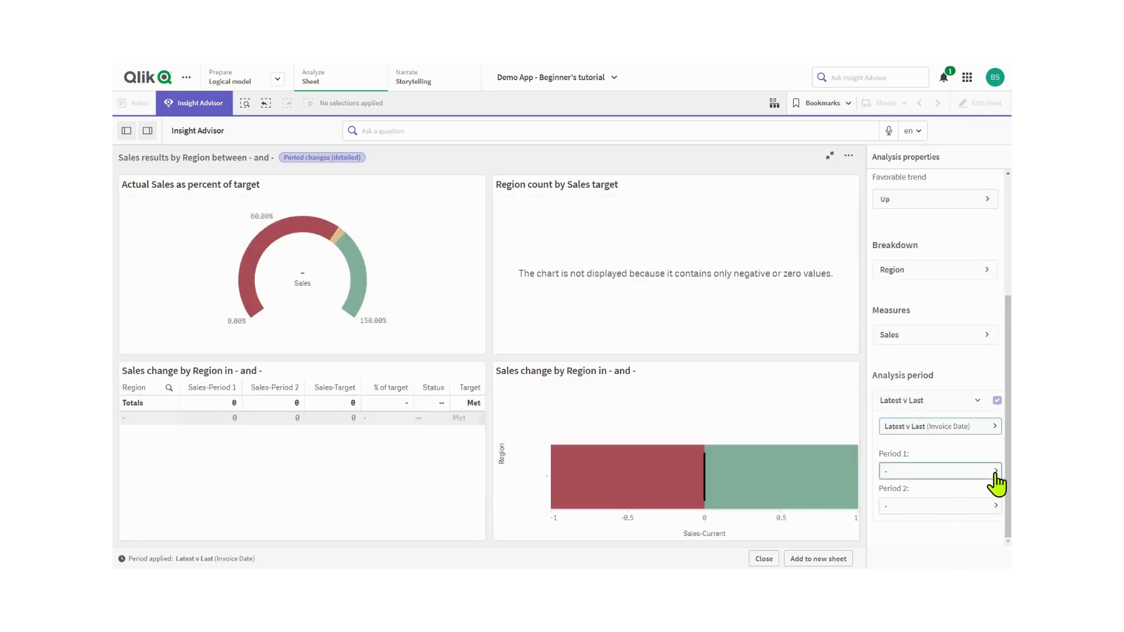
scroll(938, 420, "down", 8)
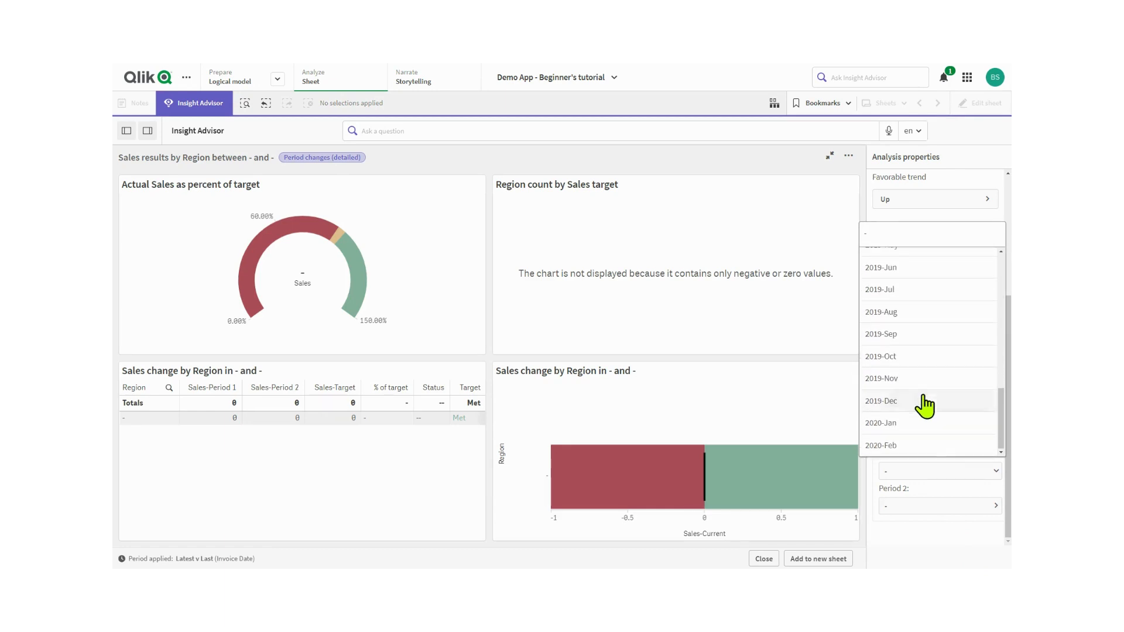
left_click(884, 357)
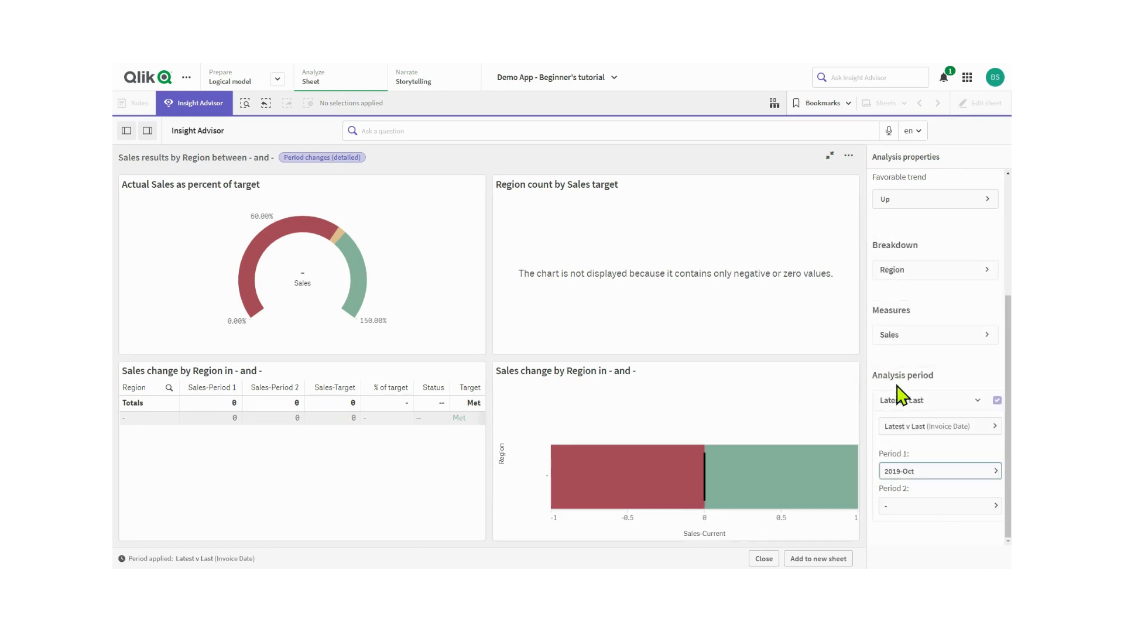
left_click(995, 507)
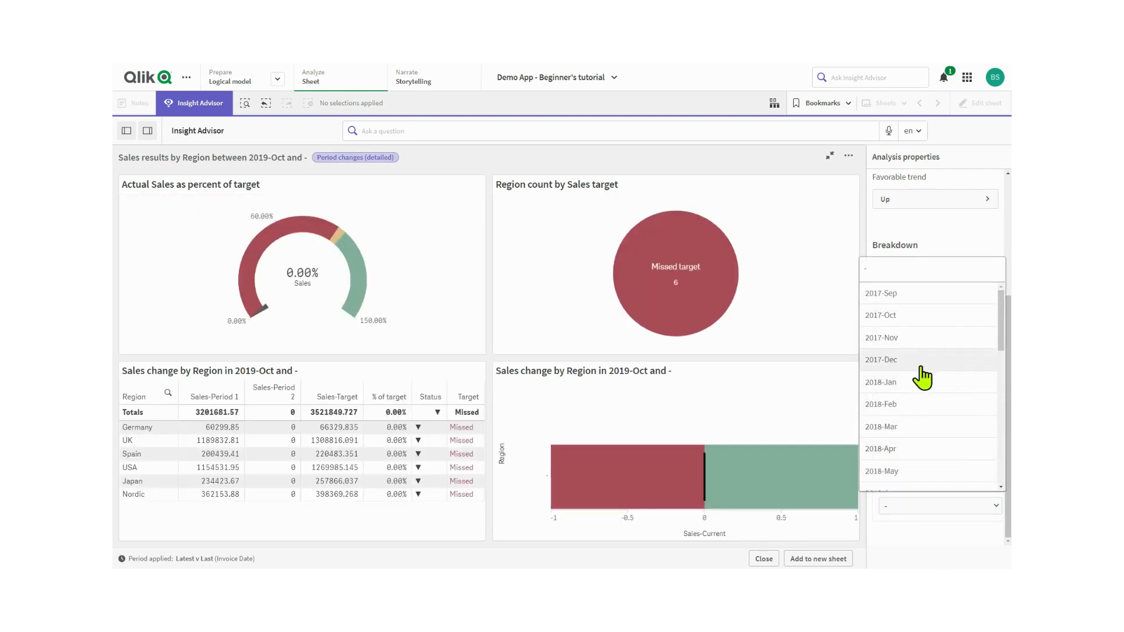
scroll(909, 383, "down", 6)
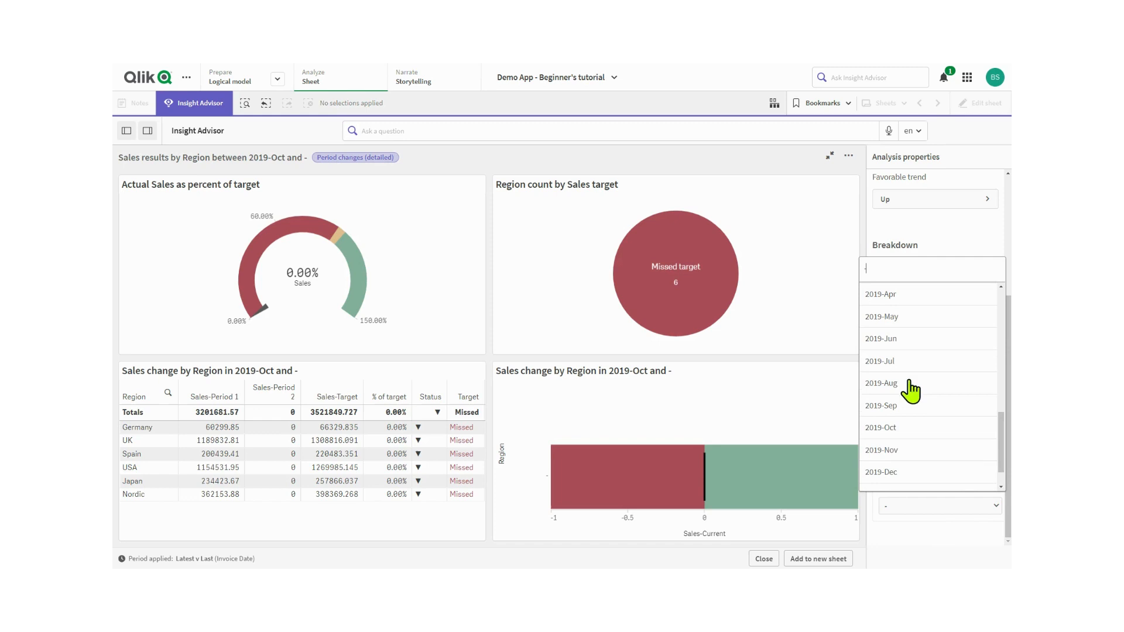
left_click(894, 451)
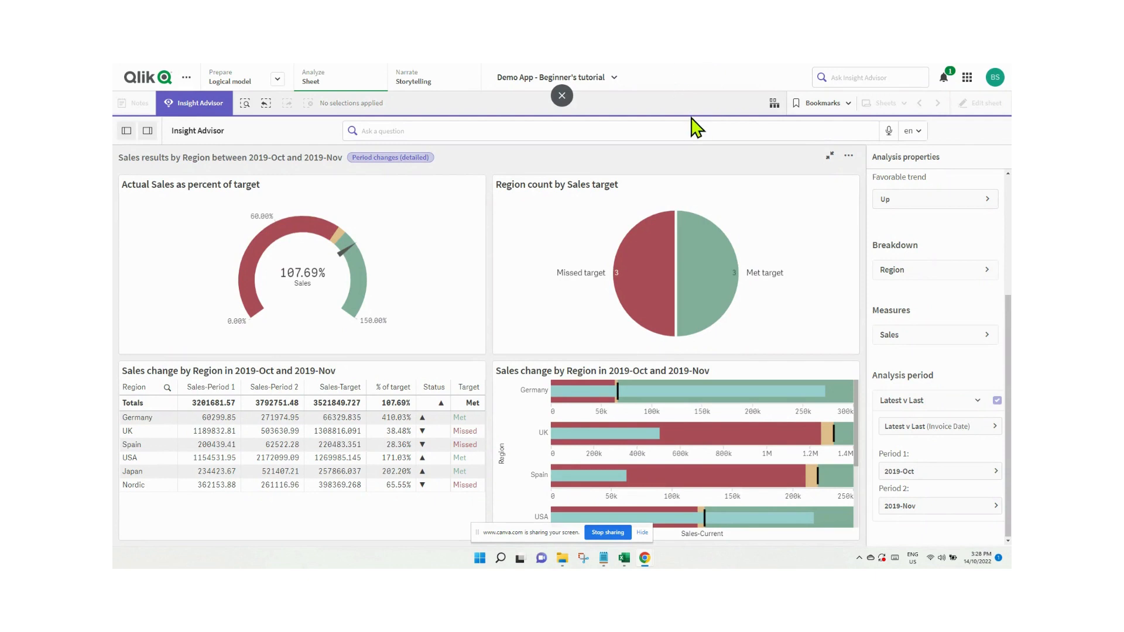
- Find the Manager field in the selections tool by searching for "manager", apply a selection of the fourth manager listed, and close the tool
left_click(774, 104)
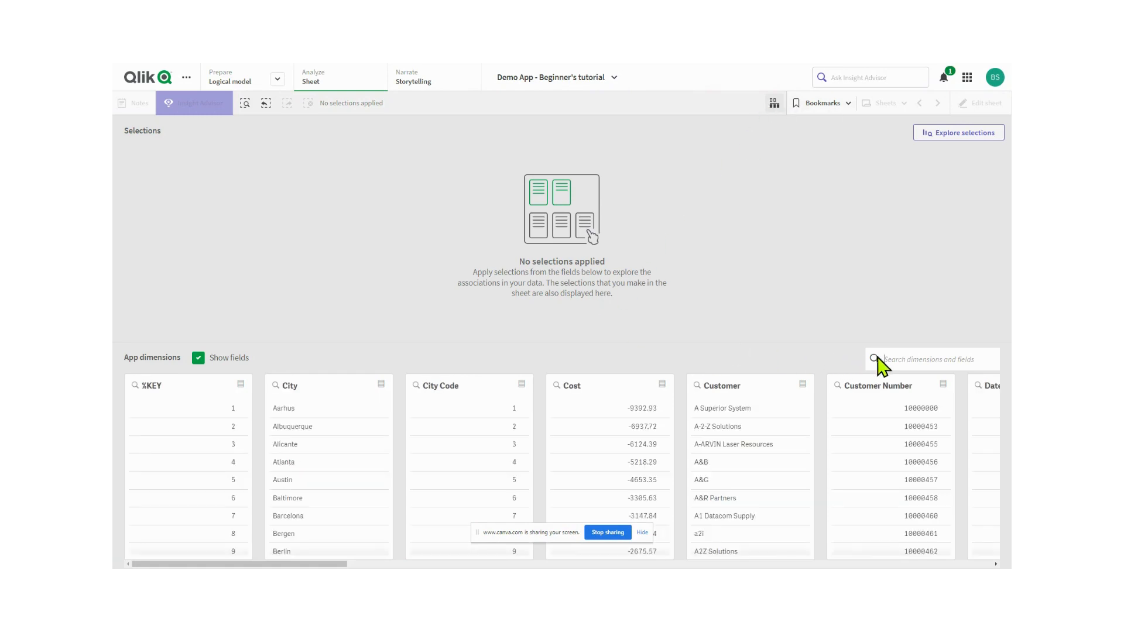
left_click(897, 355)
type("manager")
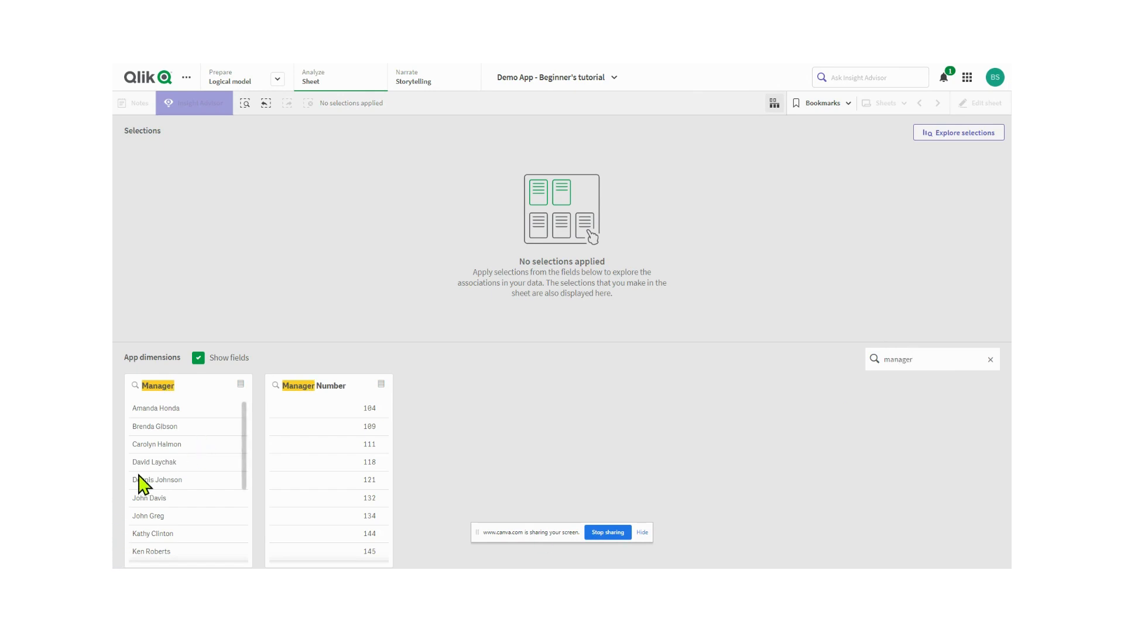
left_click(153, 462)
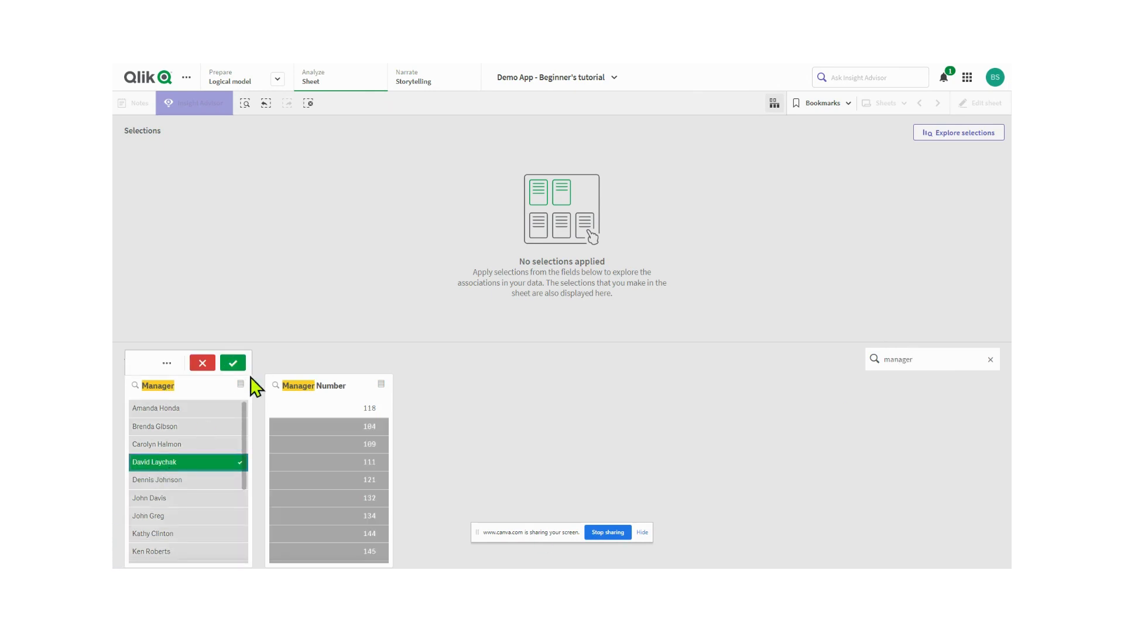
left_click(234, 366)
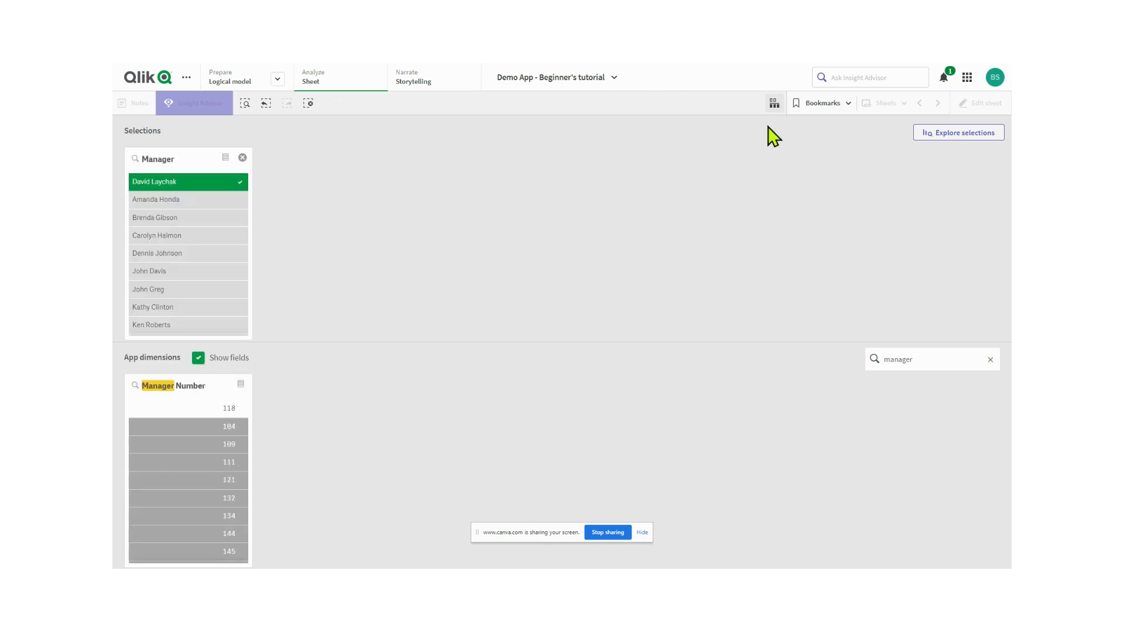
left_click(774, 106)
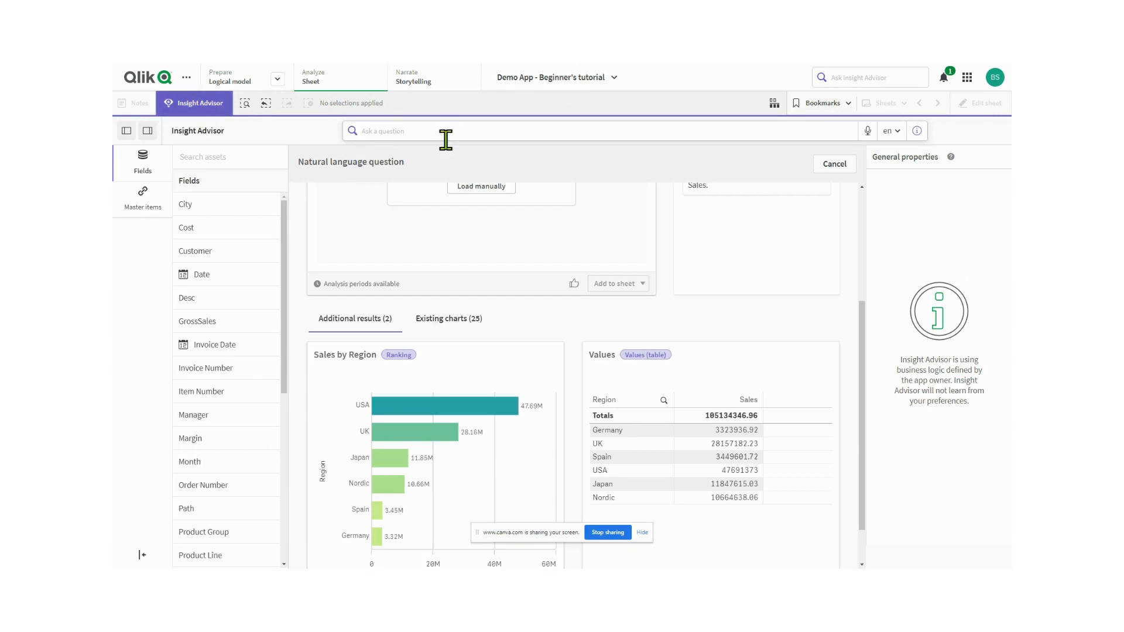
- Ask Insight Advisor the natural language question "Shoe sales by manager for 2020"
type("S")
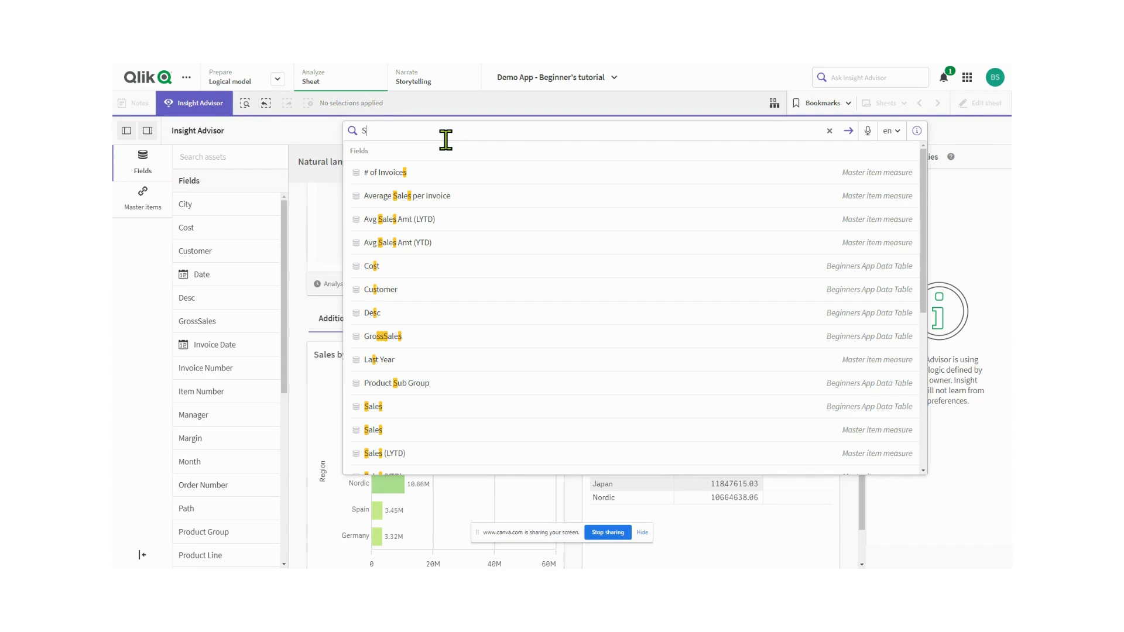
type("hoe sal")
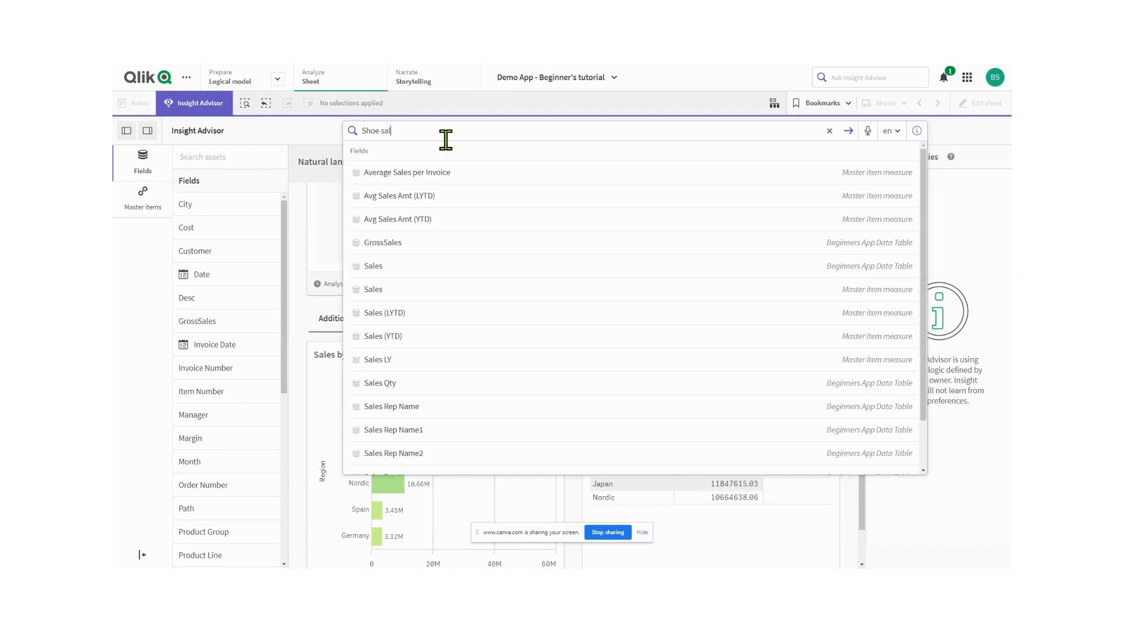
type("es by")
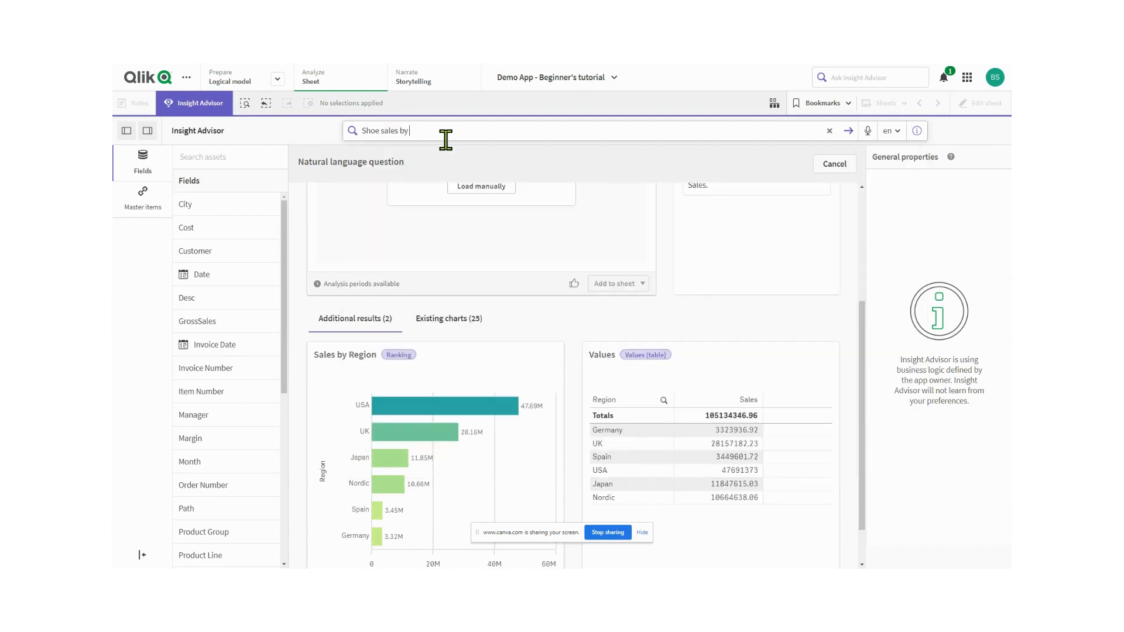
type(" manager")
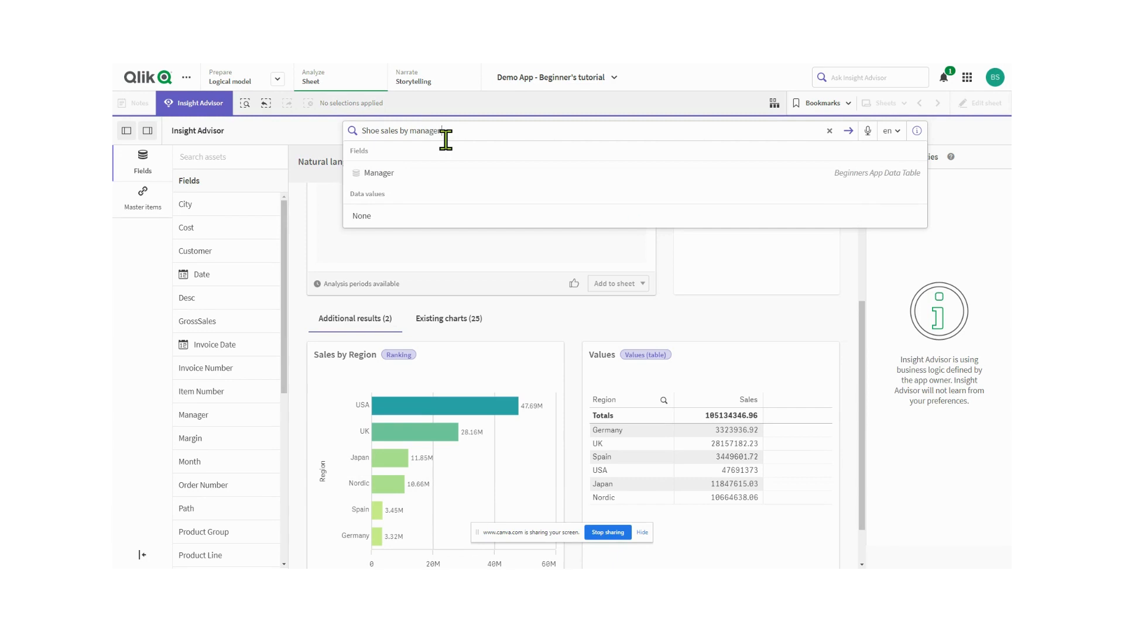
type(" for 2020")
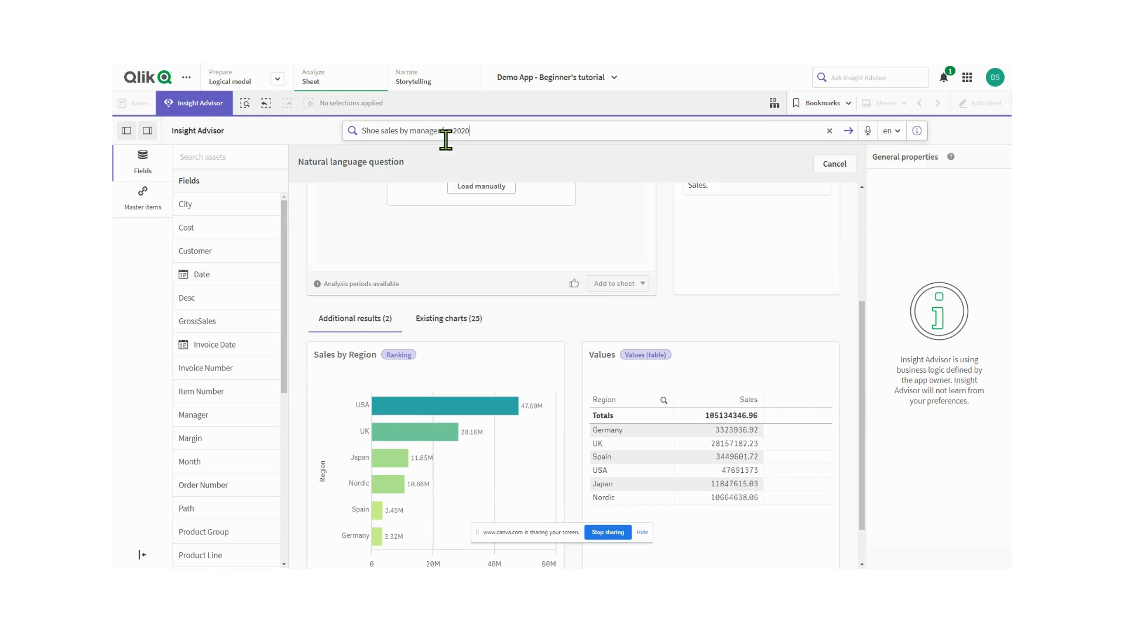
key("Return")
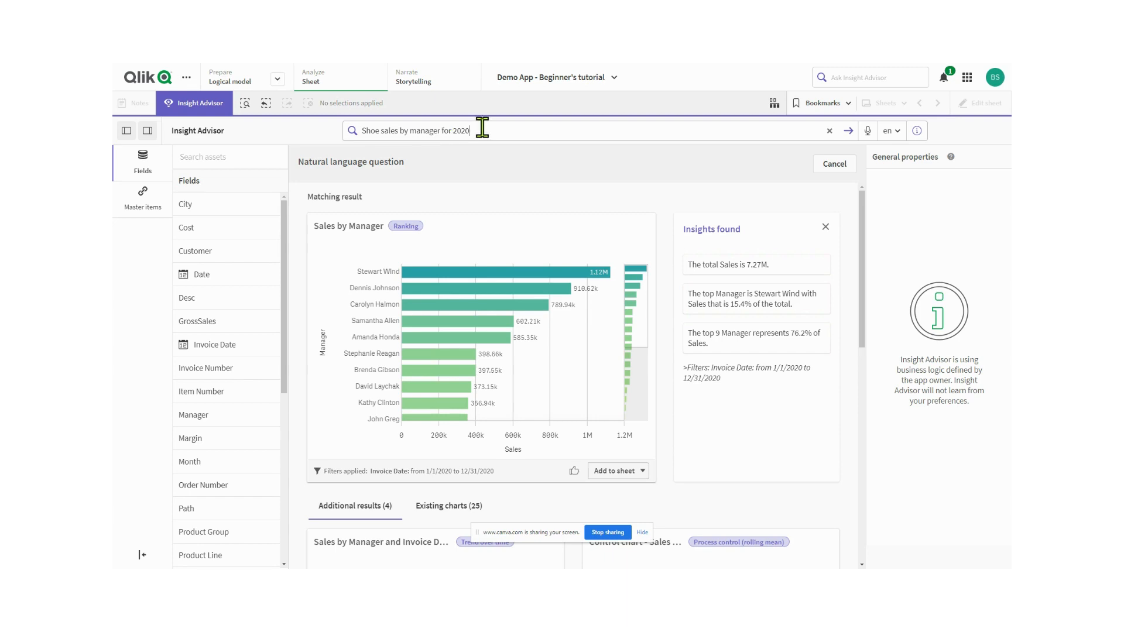
- Extend the question to "Shoe sales by manager for 2020 compared to 2019" and submit it
type("co")
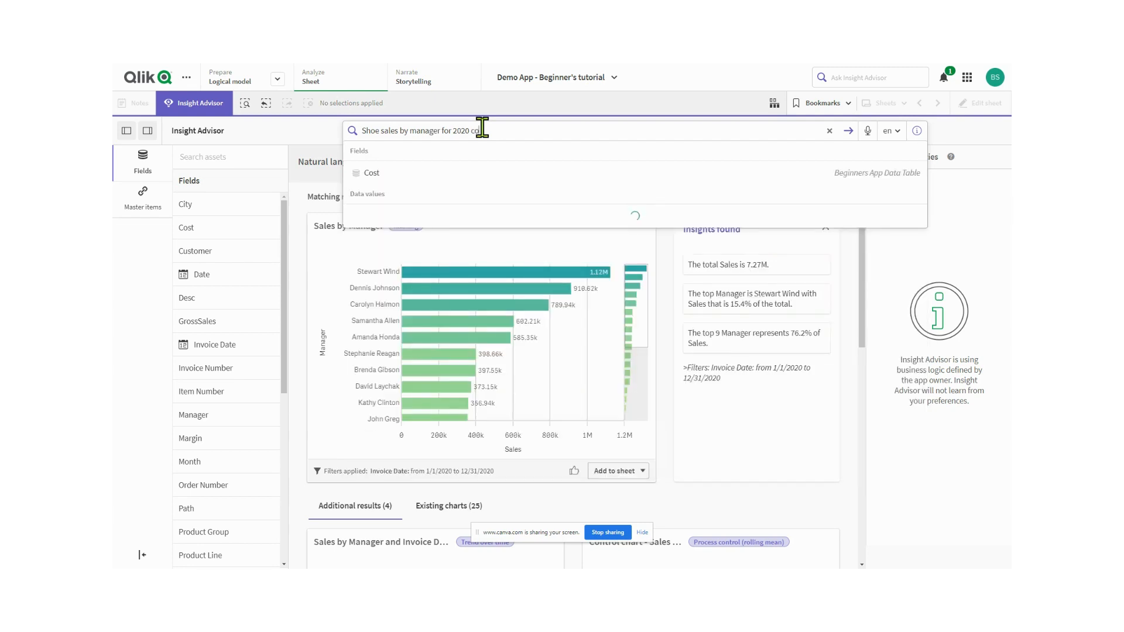
type("mpared to 2019")
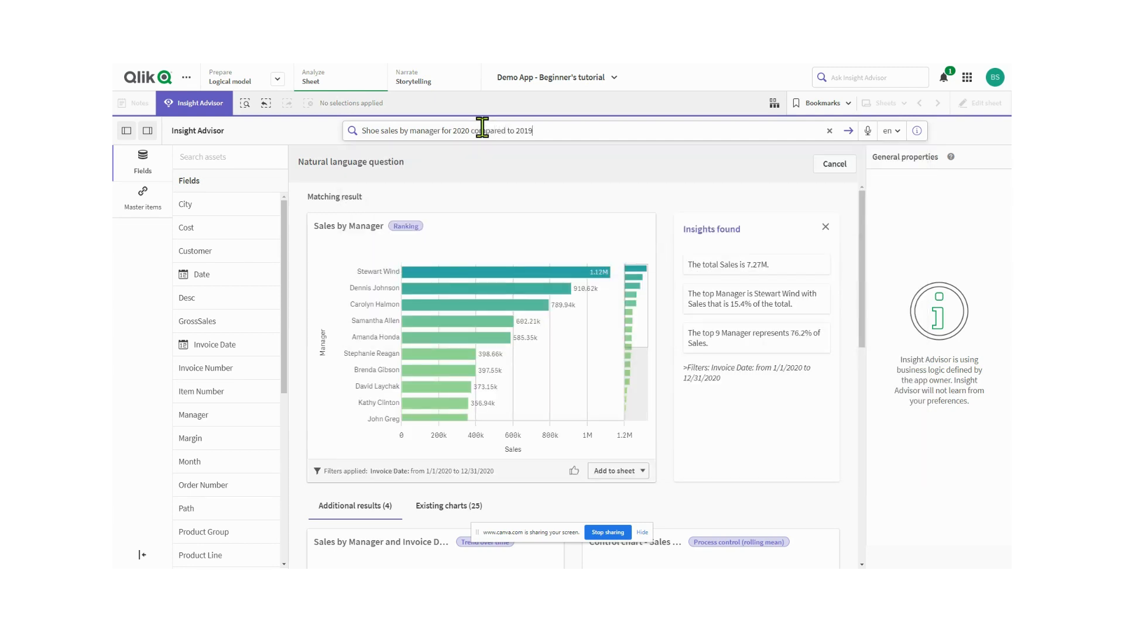
key("Return")
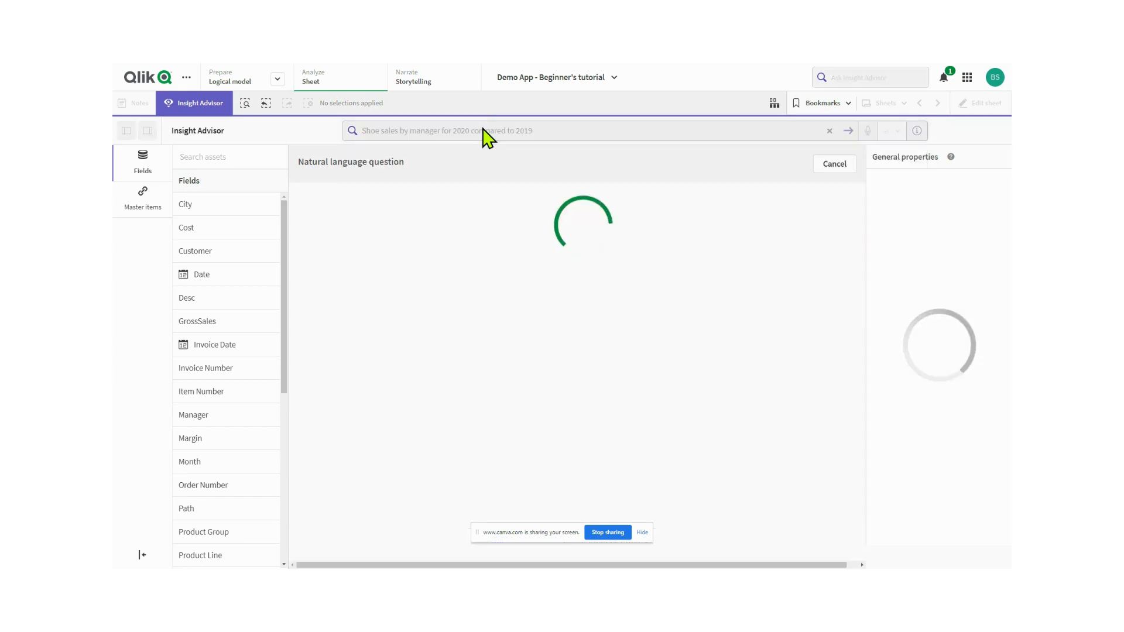